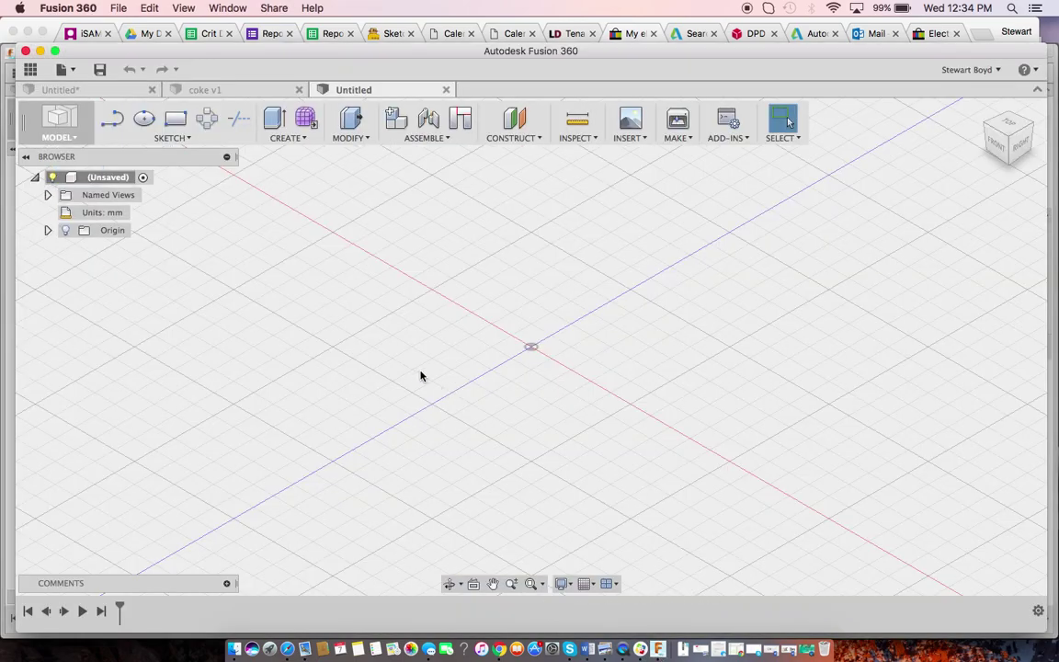
- Attach the image cokebottle13.jpg as a canvas on the upright YZ origin plane
left_click(55, 51)
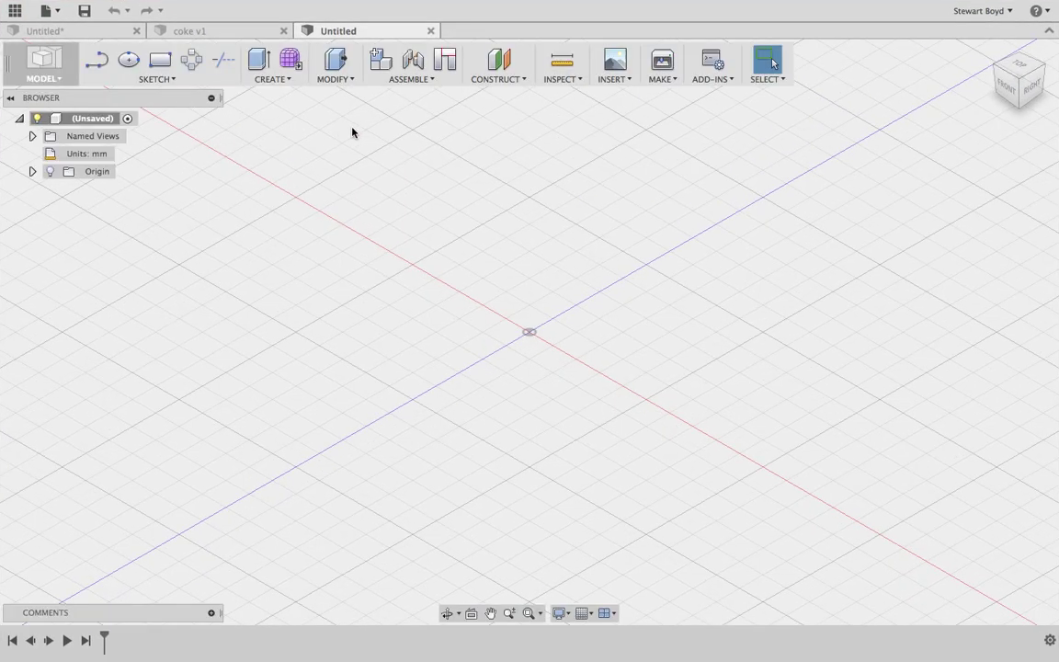
left_click(616, 74)
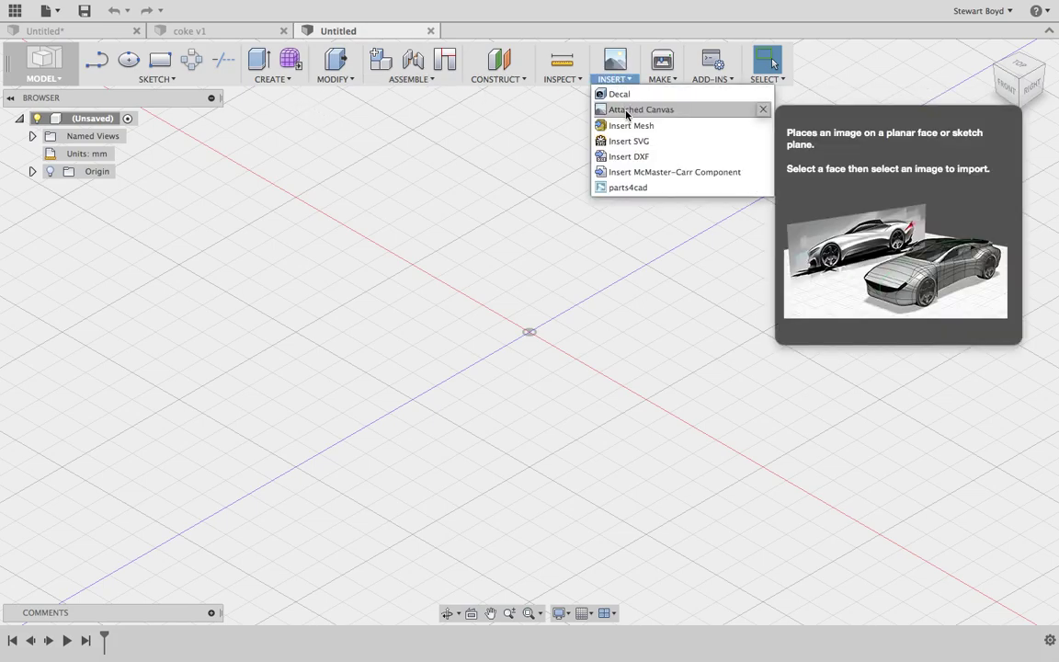
left_click(634, 110)
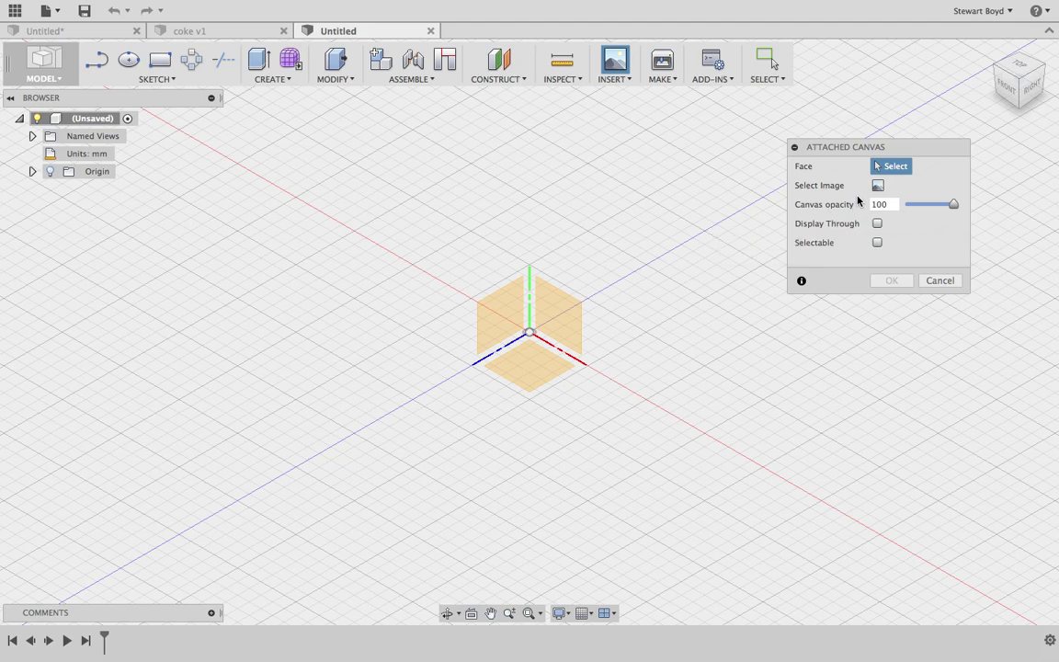
left_click(507, 319)
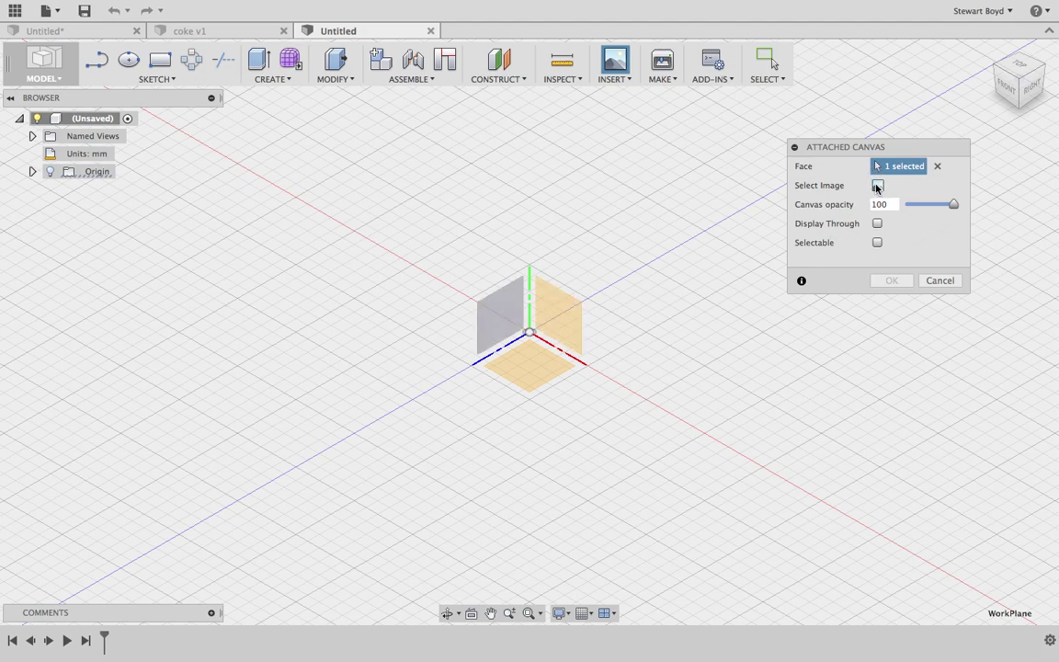
left_click(877, 186)
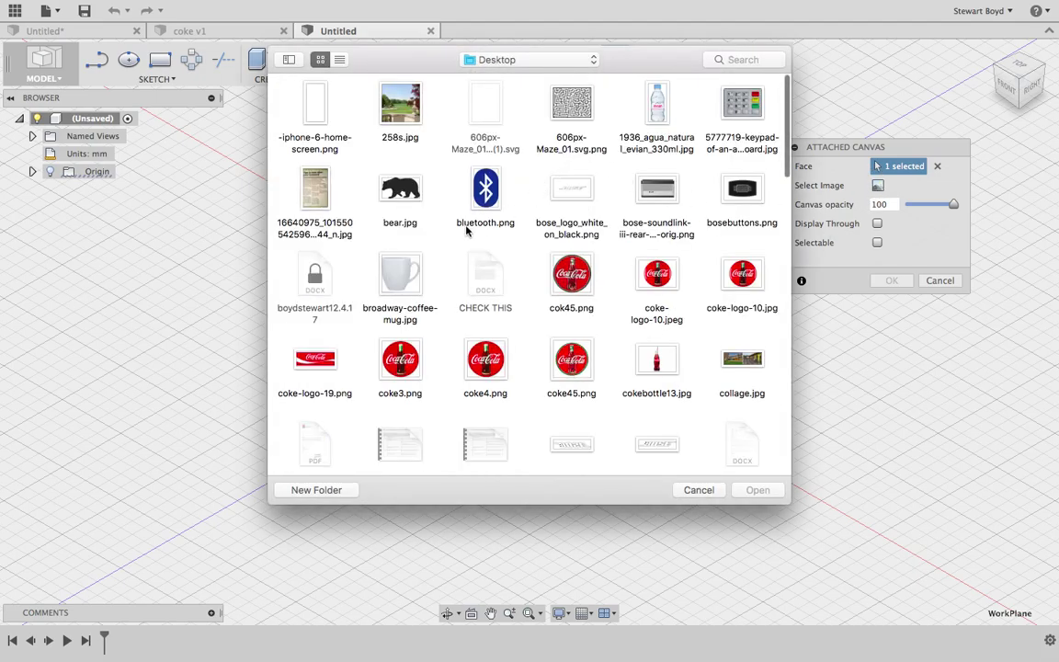
left_click(655, 360)
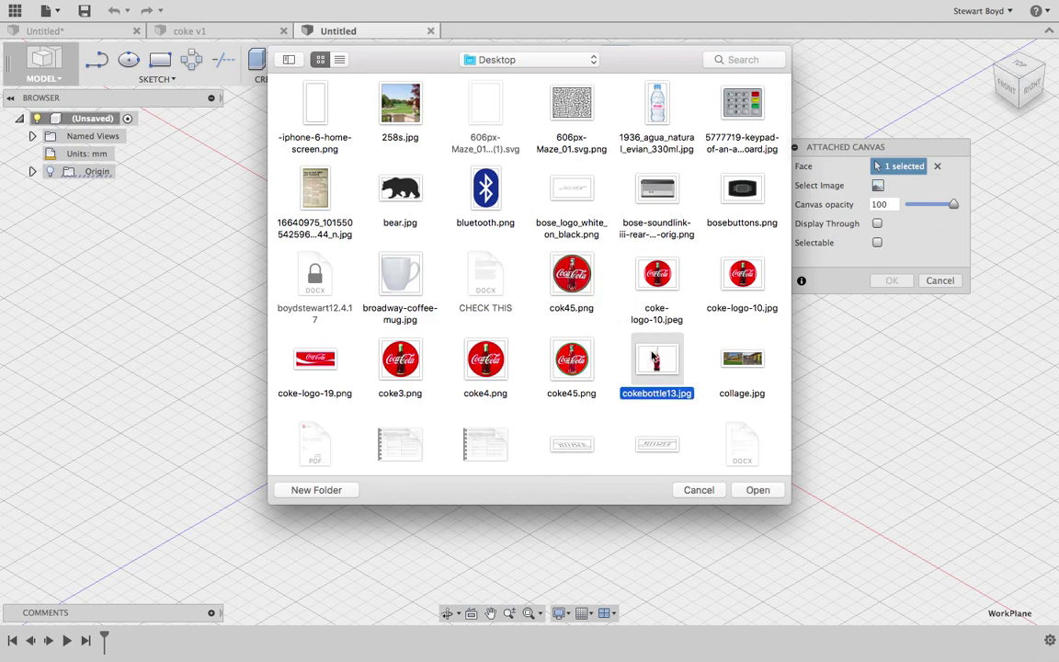
left_click(754, 492)
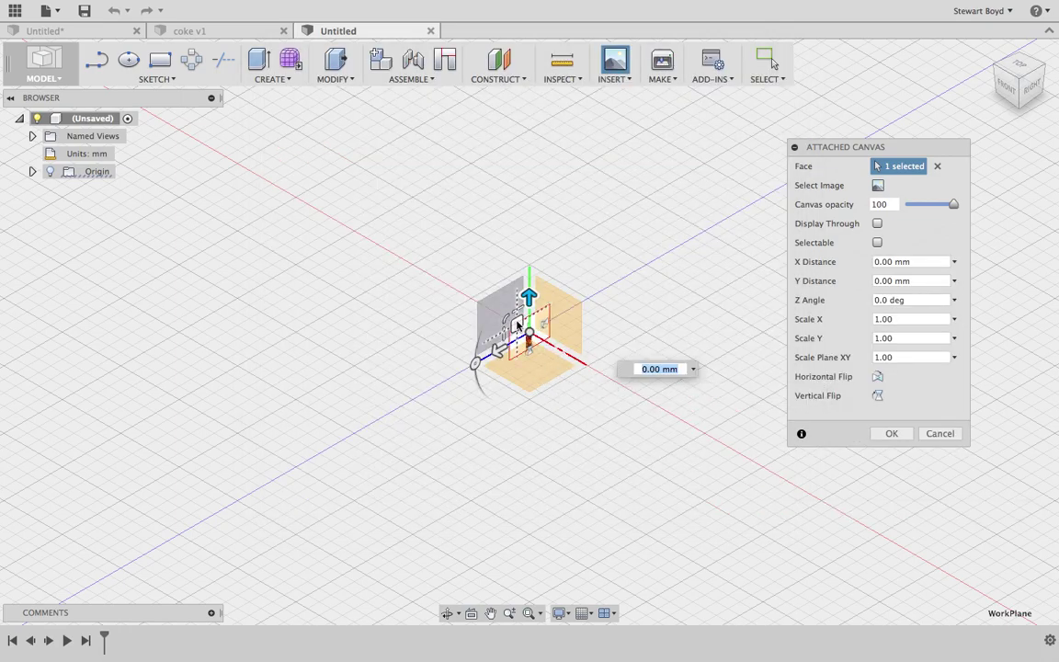
- Enlarge the bottle canvas uniformly and move it about 33.50 mm in X and 7.557 mm in Y
left_click_drag(504, 314, 89, 219)
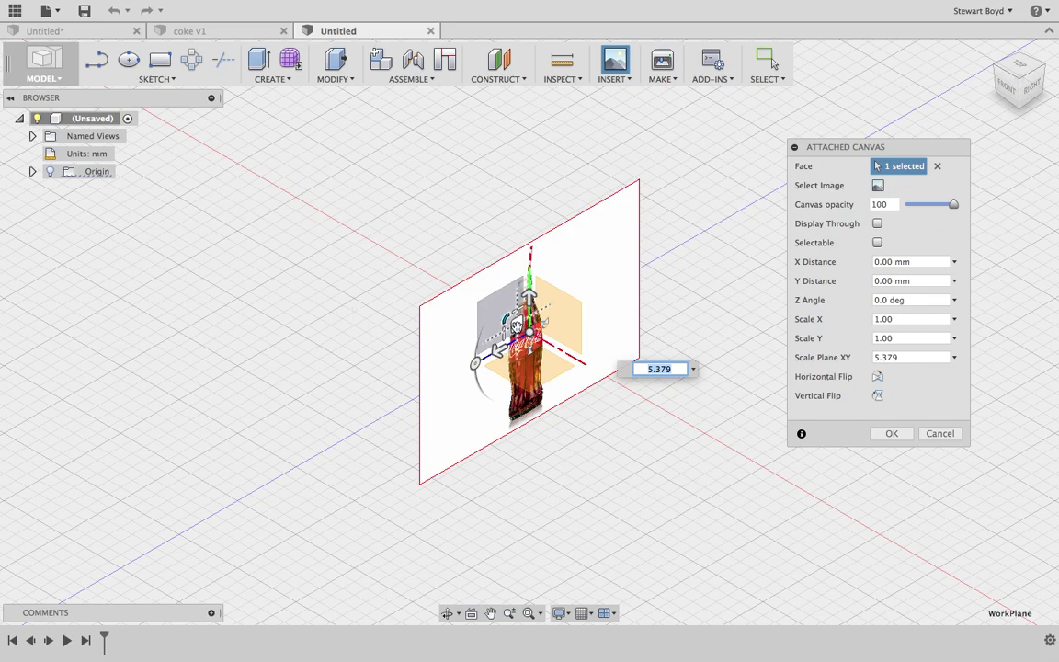
left_click_drag(526, 329, 474, 165)
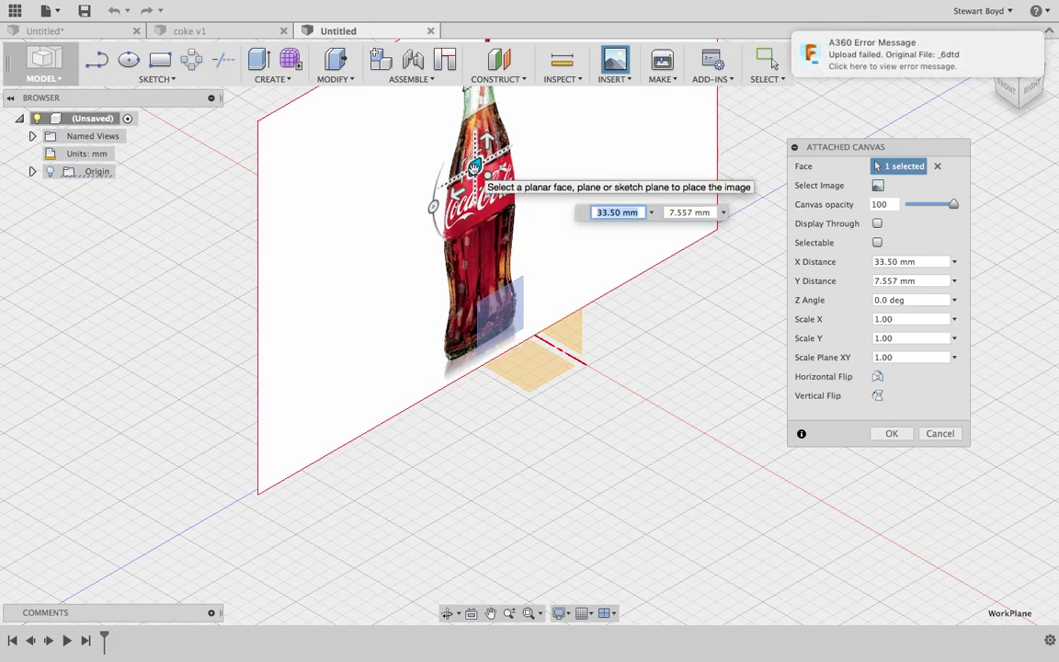
key("Return")
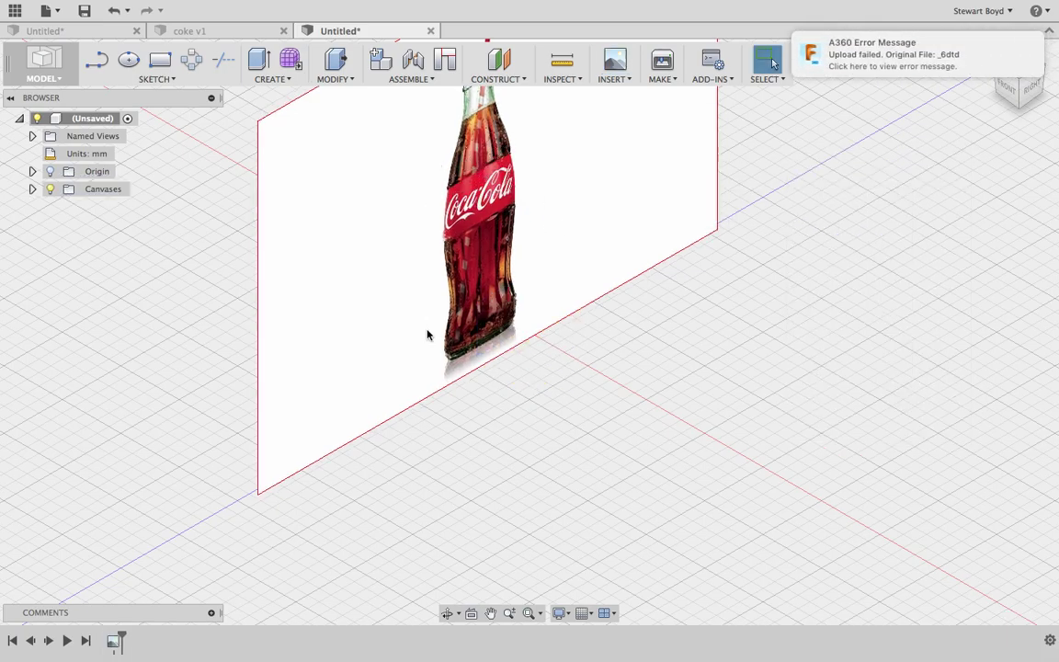
- Edit the bottle canvas and reduce its opacity to about 19
double_click(111, 641)
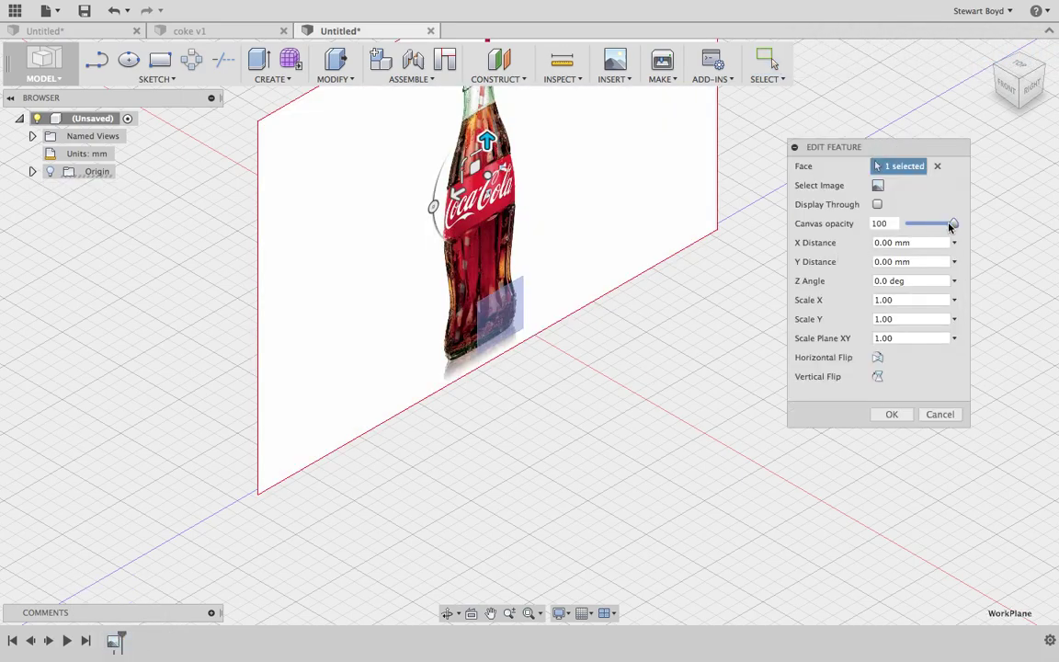
left_click_drag(952, 224, 909, 227)
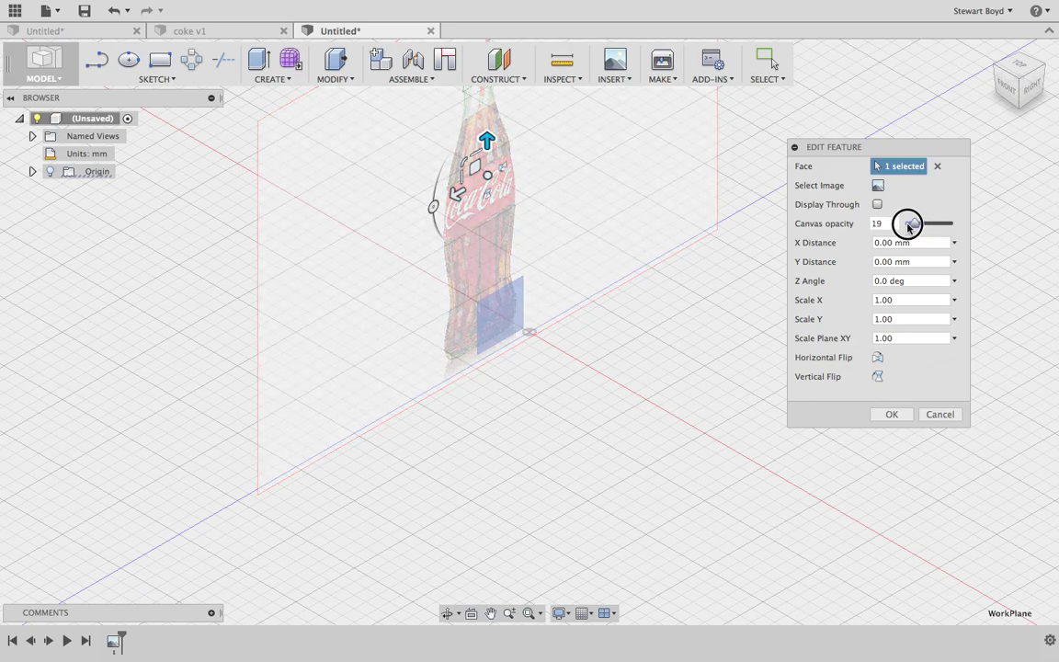
left_click(894, 414)
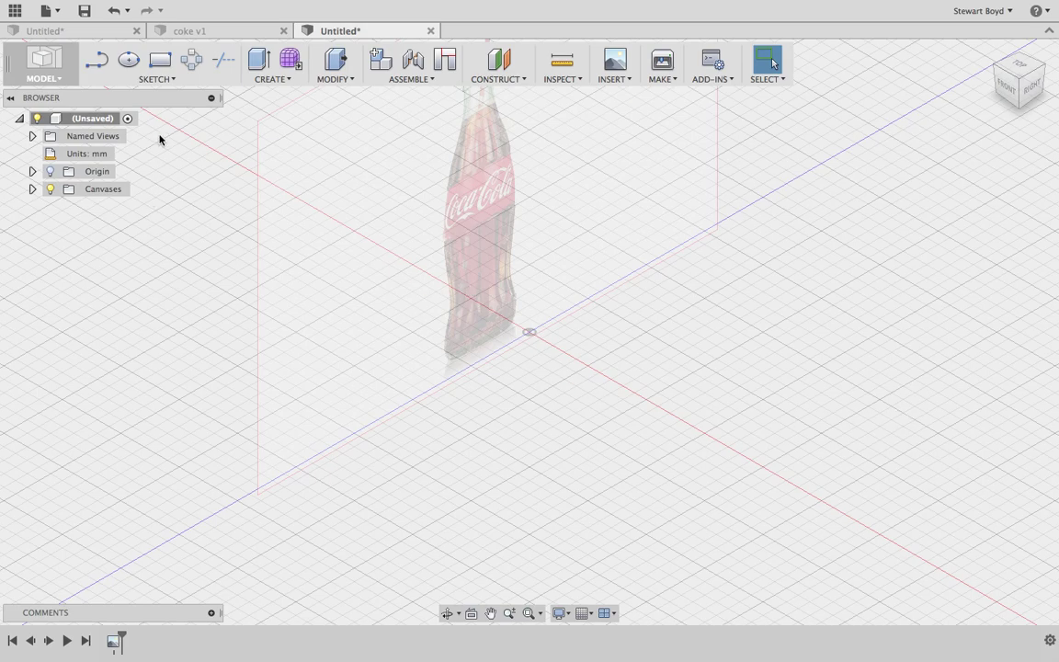
- Create a sketch on the same YZ plane that carries the bottle canvas
left_click(147, 79)
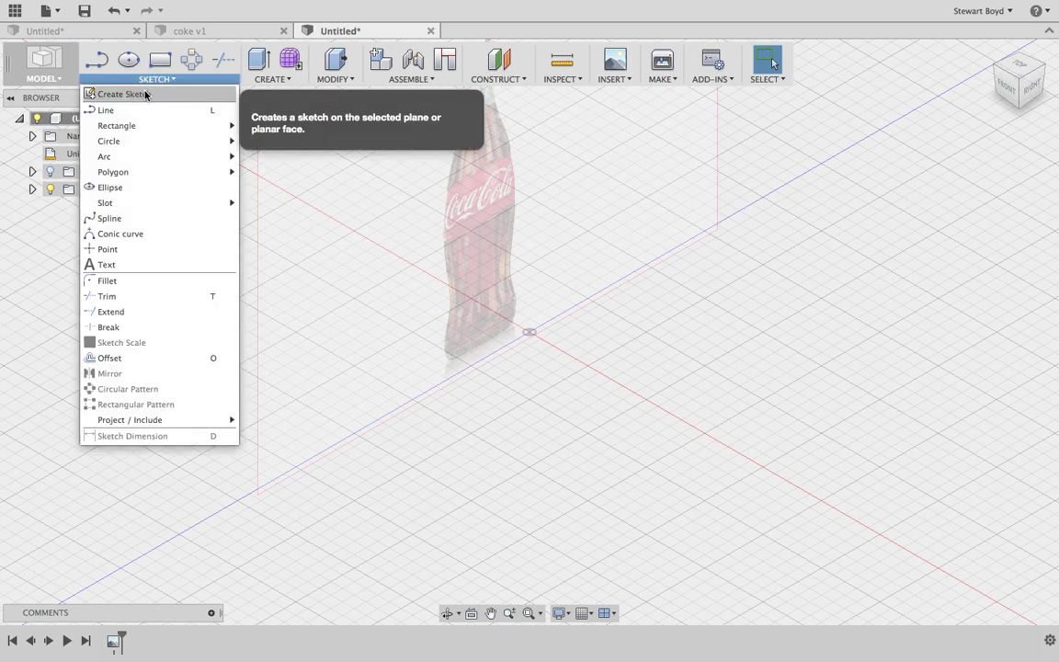
left_click(145, 95)
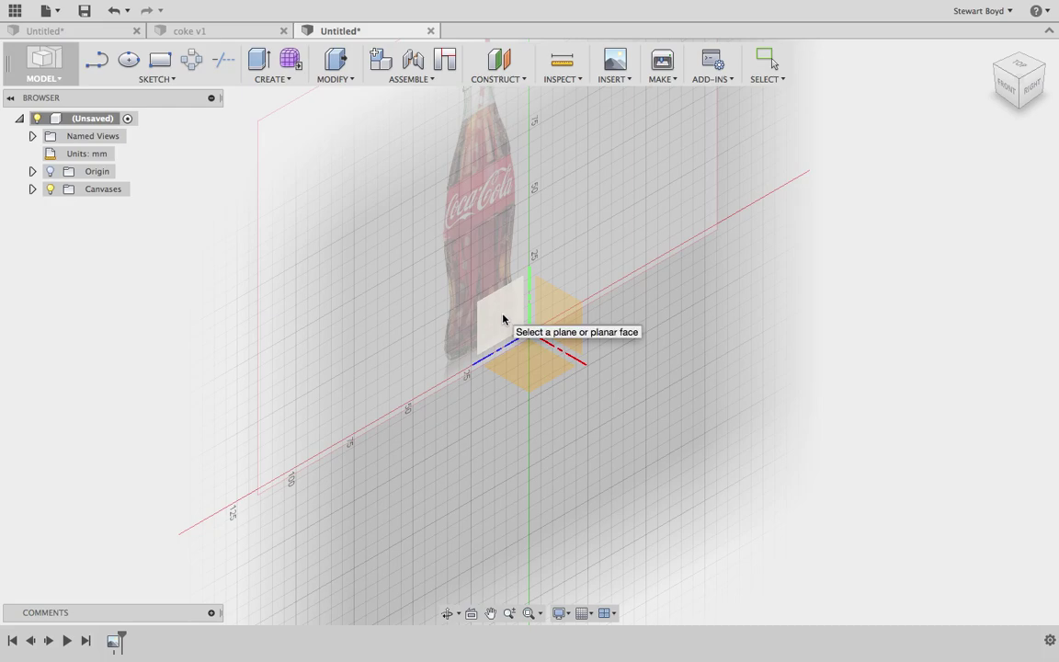
left_click(503, 319)
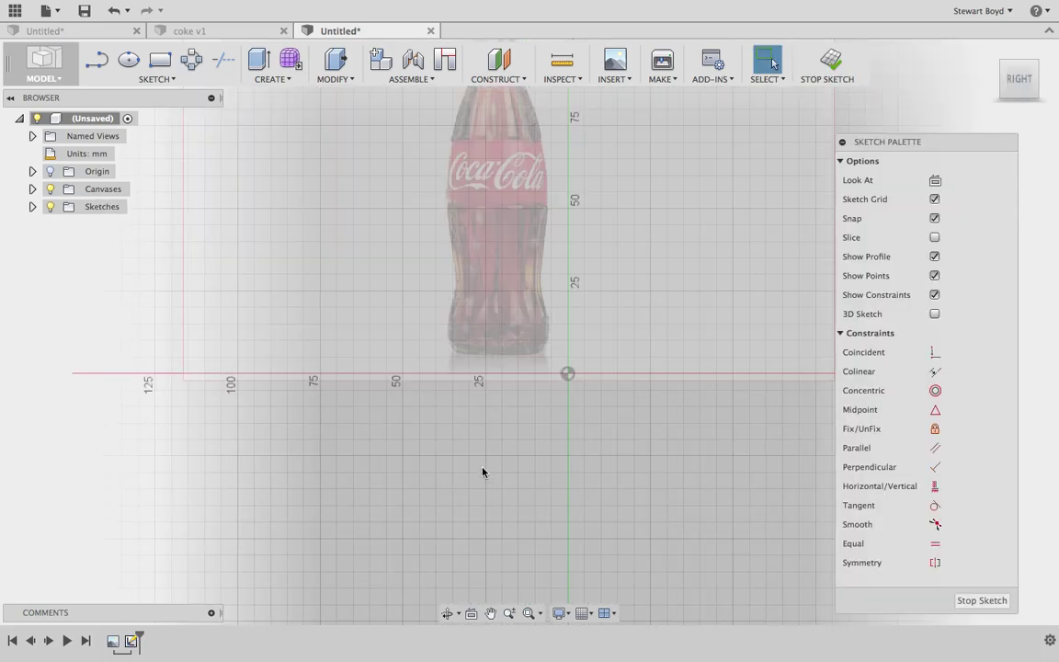
- Draw a vertical centre line through the bottle image from just above its mouth to just below its base
left_click(490, 613)
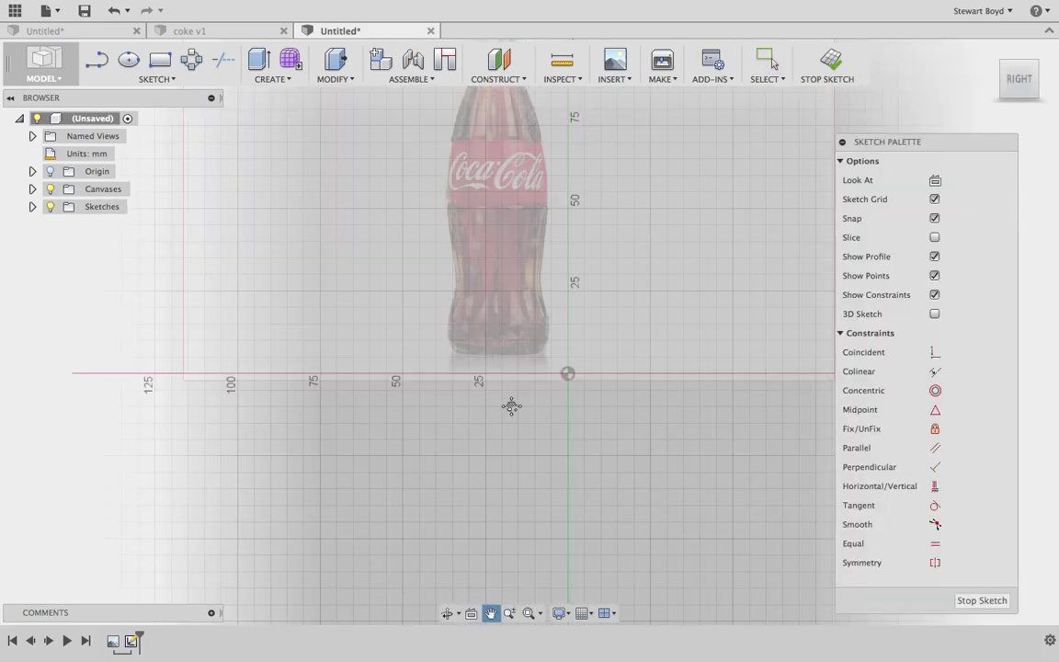
left_click_drag(499, 268, 506, 453)
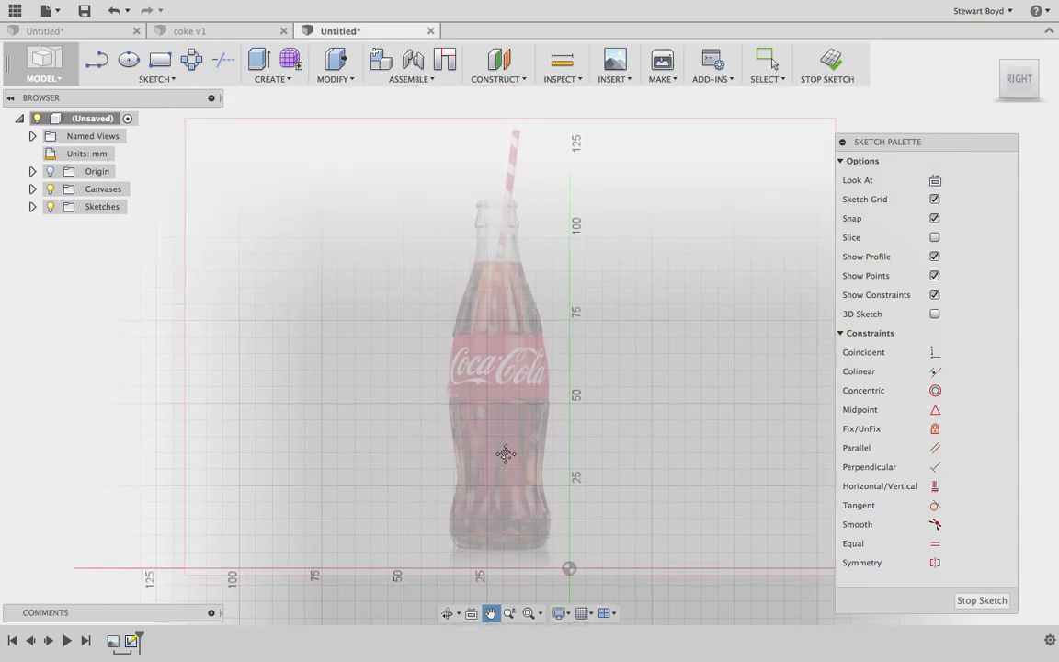
key("Escape")
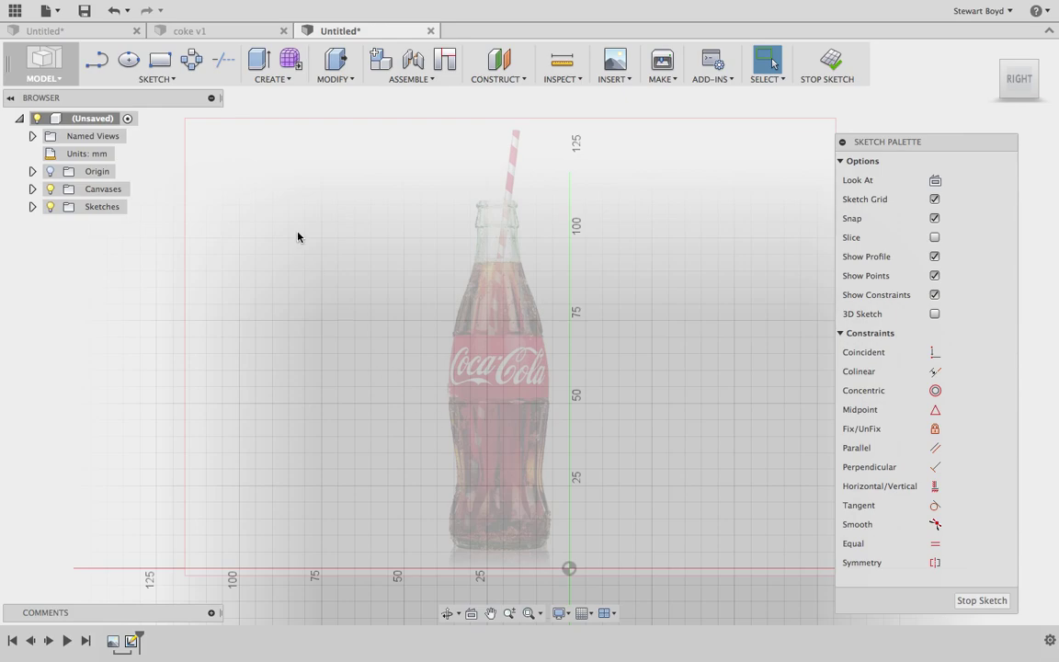
key("l")
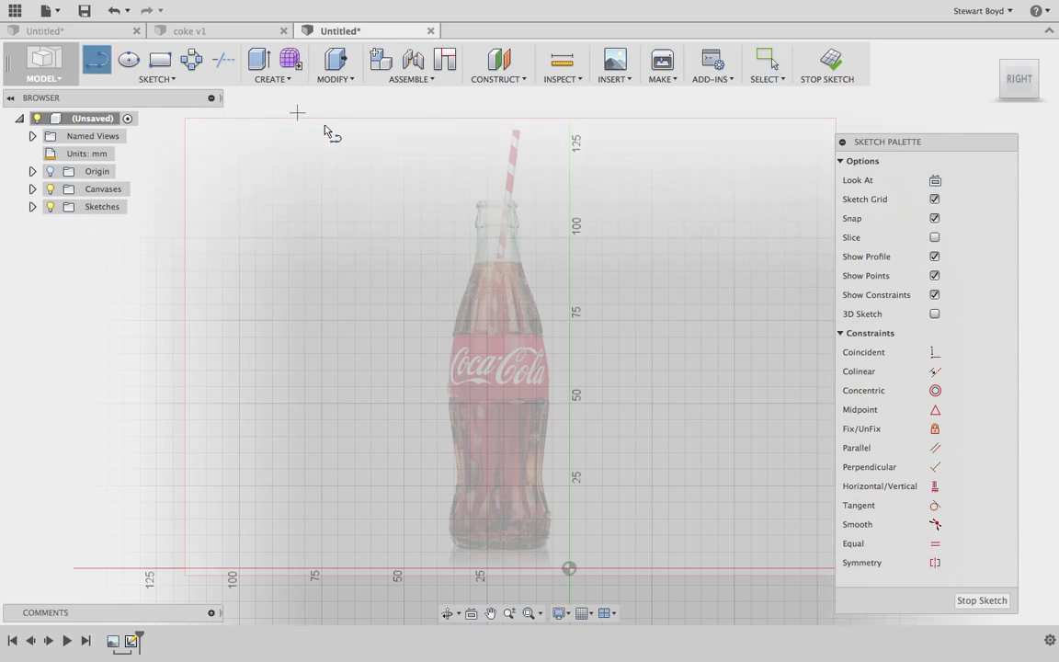
left_click(497, 196)
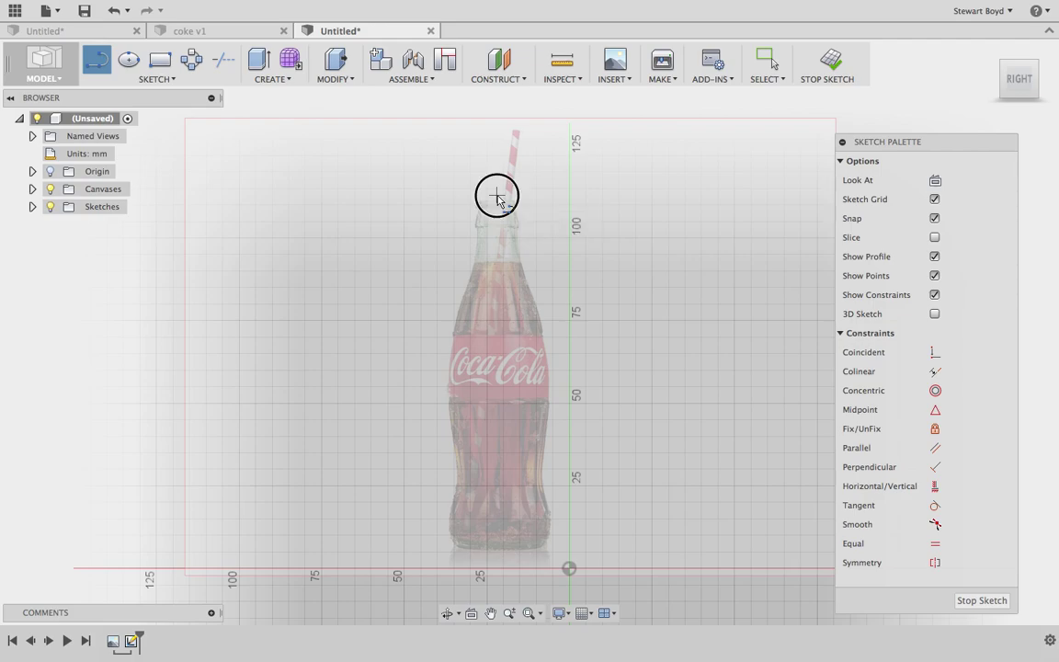
left_click(501, 564)
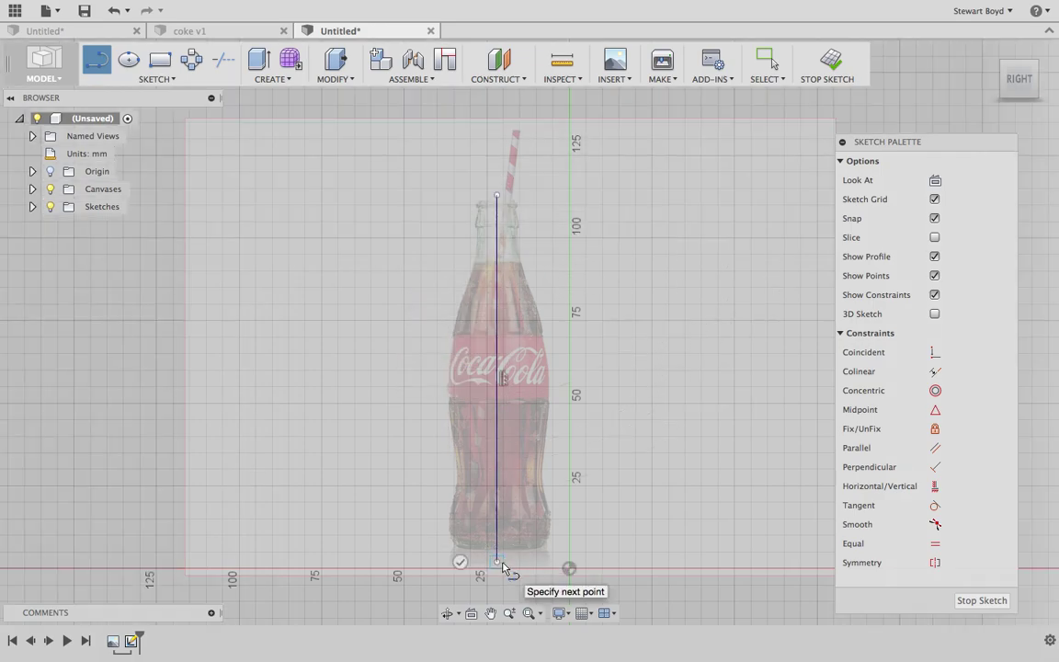
key("Escape")
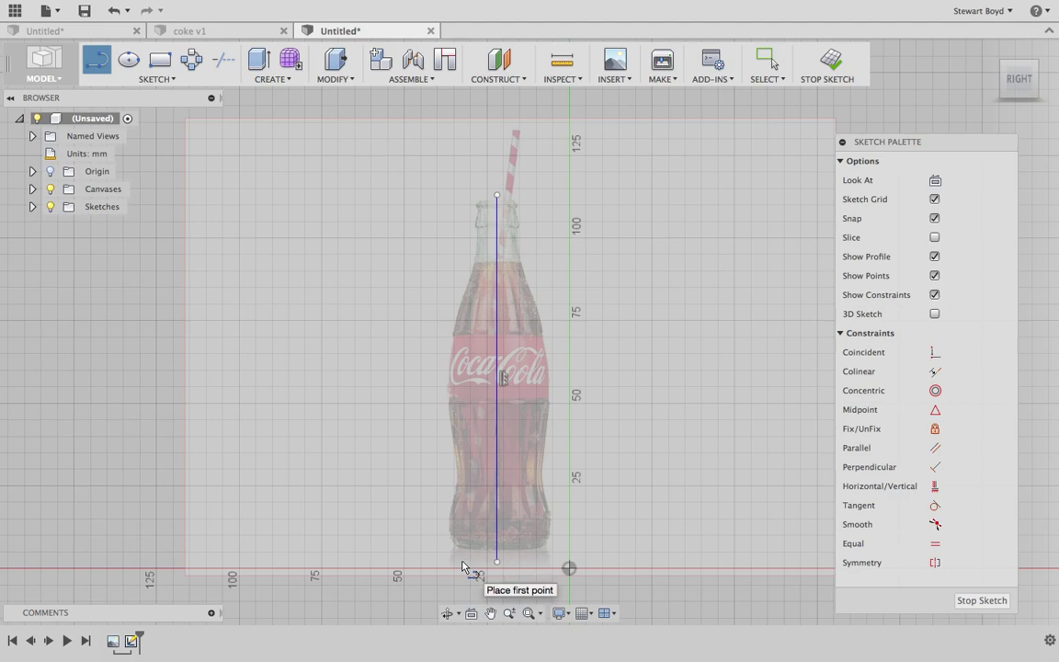
- Draw a horizontal line about 4.9 mm from the centre line across the bottle's rim, then a vertical line down to the collar's lower edge
left_click(508, 614)
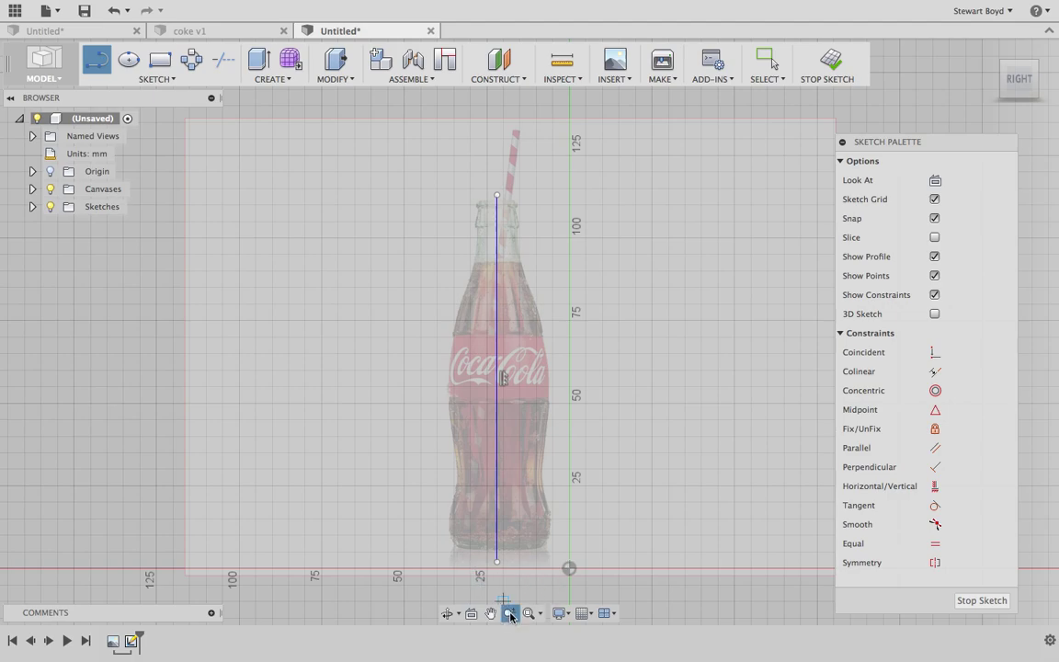
left_click_drag(525, 390, 495, 455)
key("l")
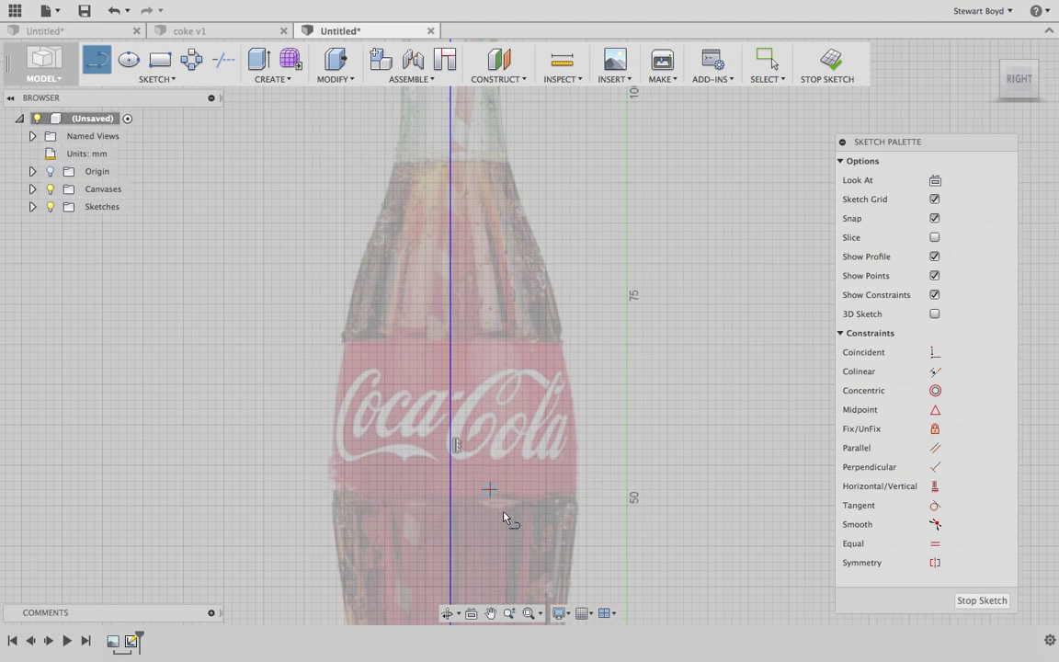
left_click(490, 614)
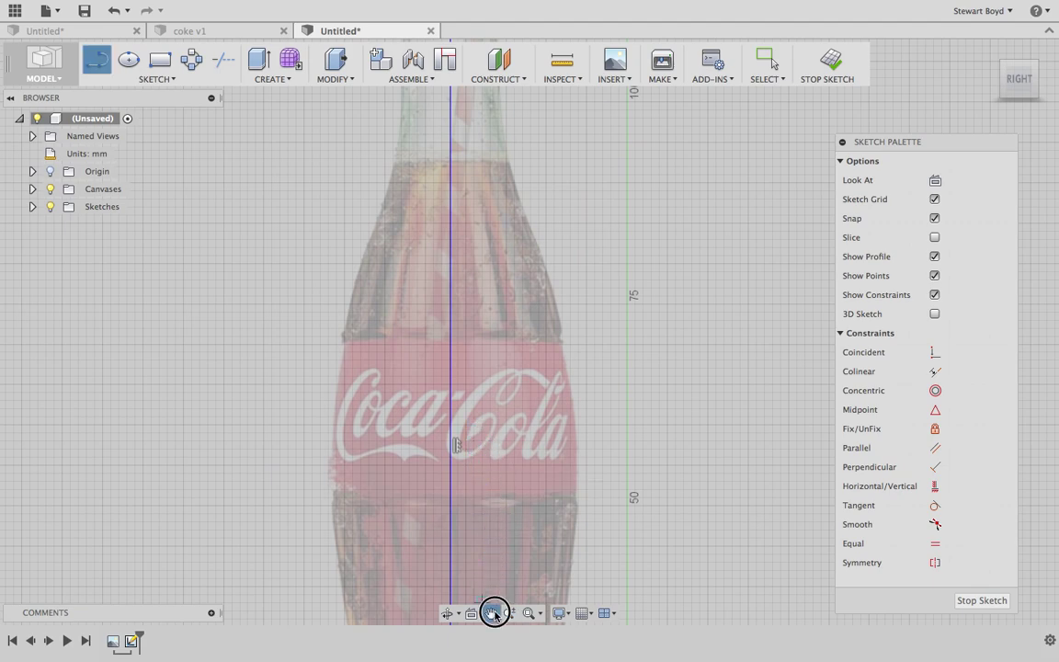
left_click_drag(459, 300, 519, 474)
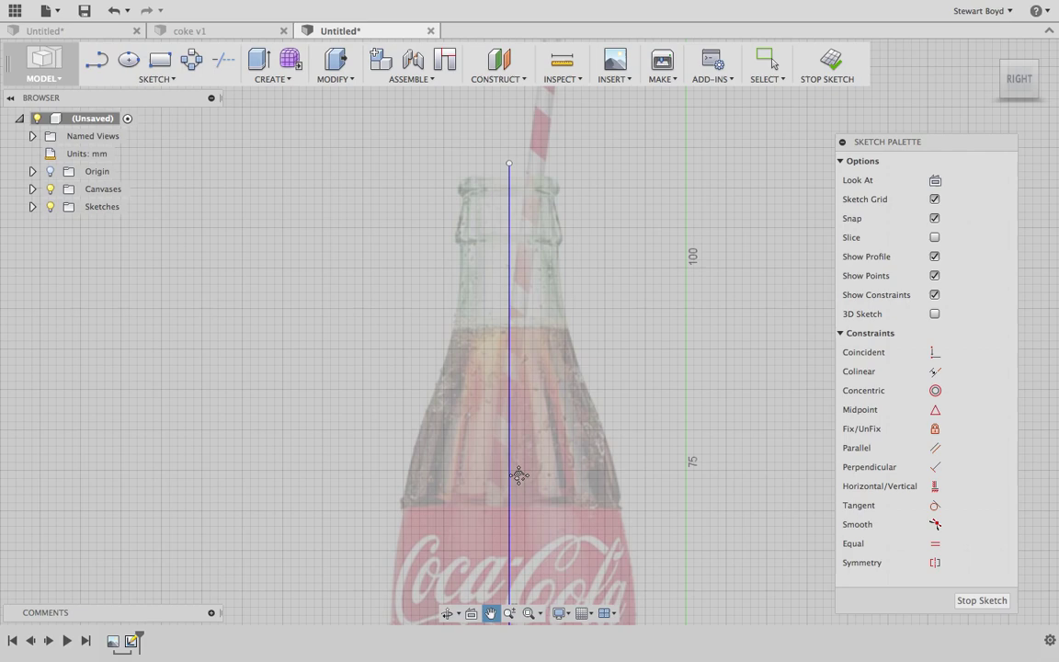
key("l")
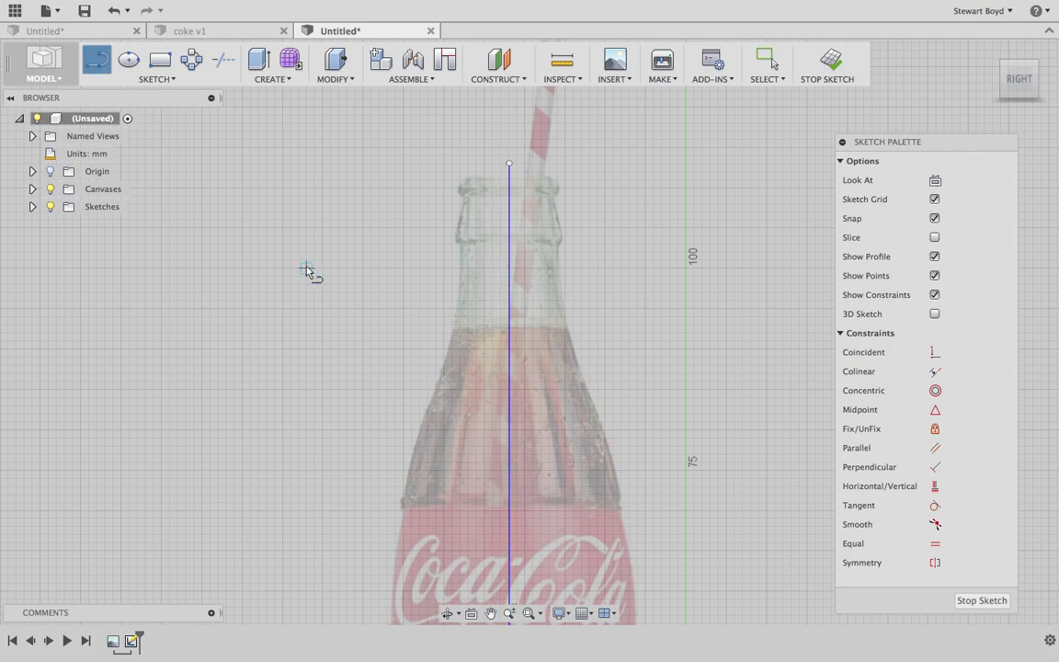
left_click(509, 181)
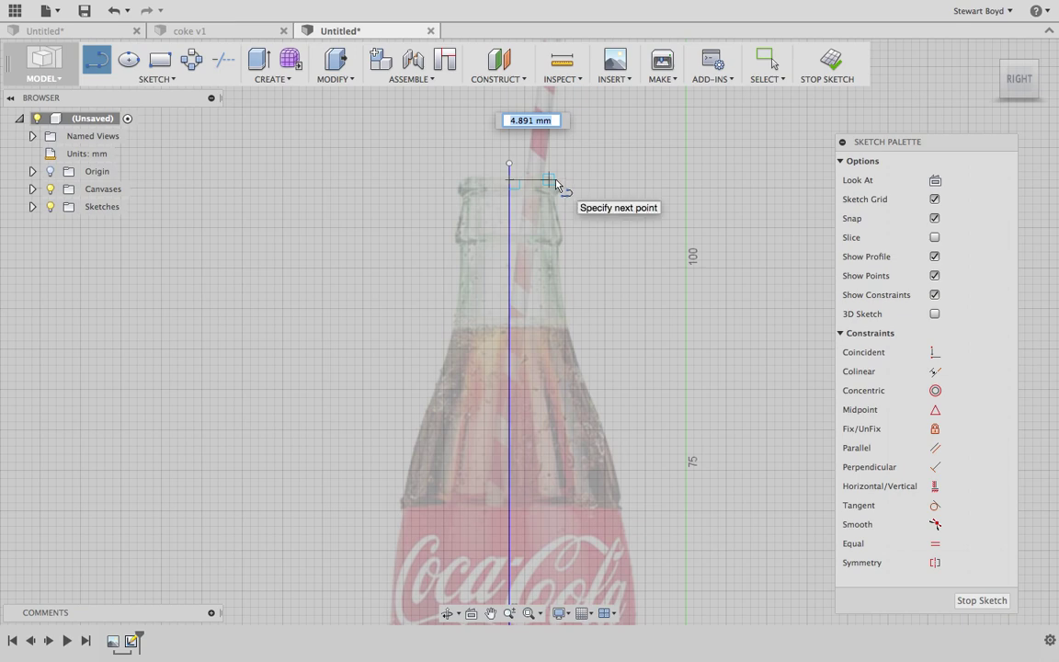
left_click(550, 181)
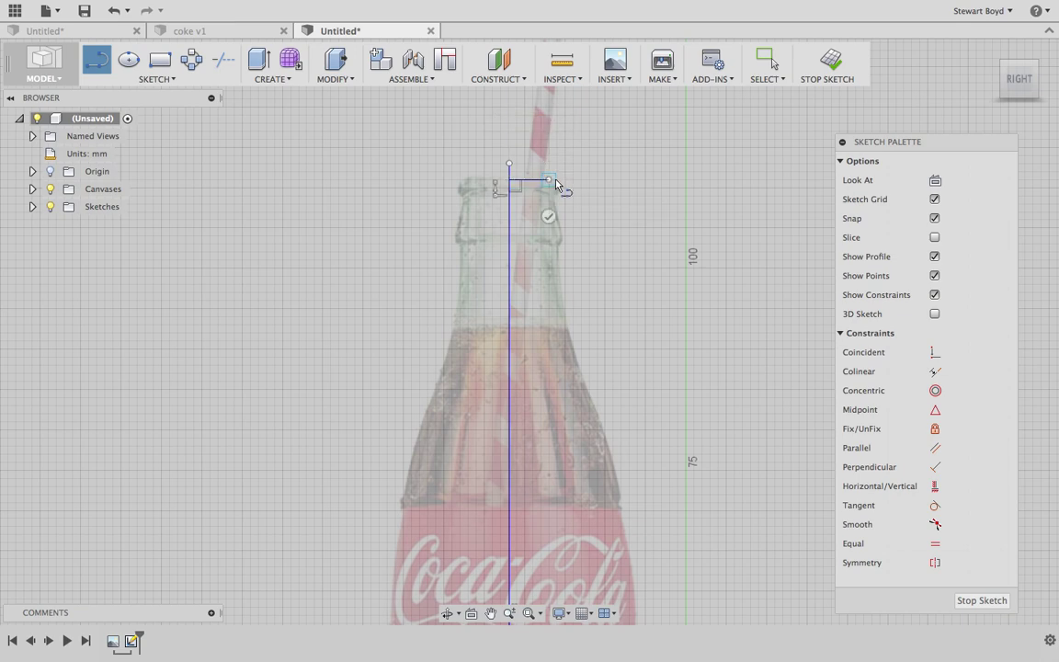
left_click(550, 244)
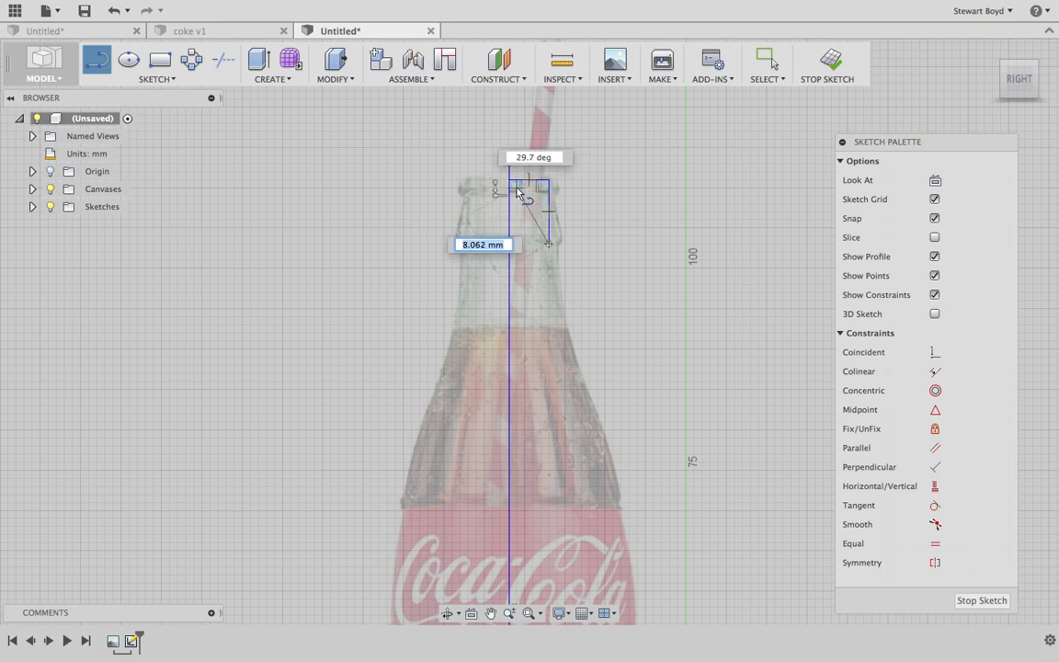
key("Escape")
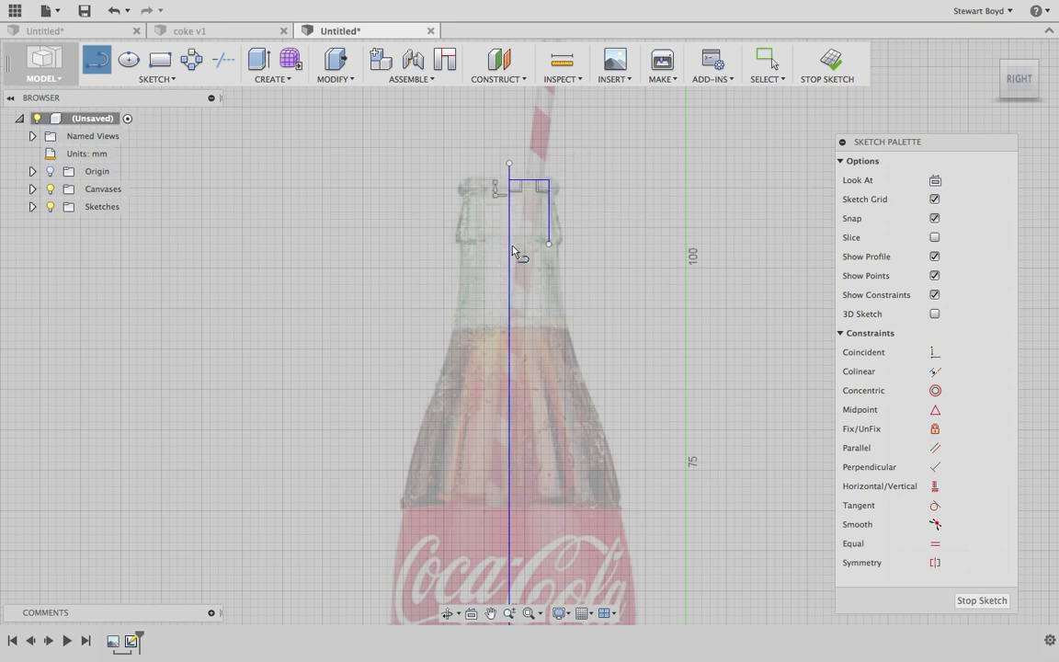
- Trace the bottle's neck and shoulder with a spline from the collar line's lower end to just above the red label
left_click(149, 79)
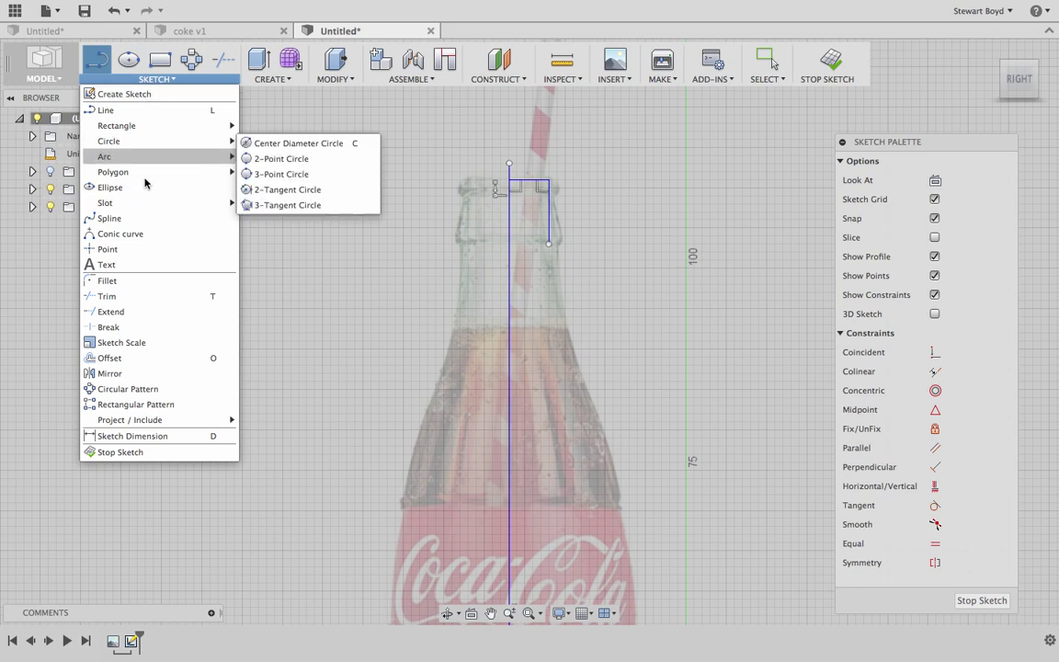
left_click(110, 218)
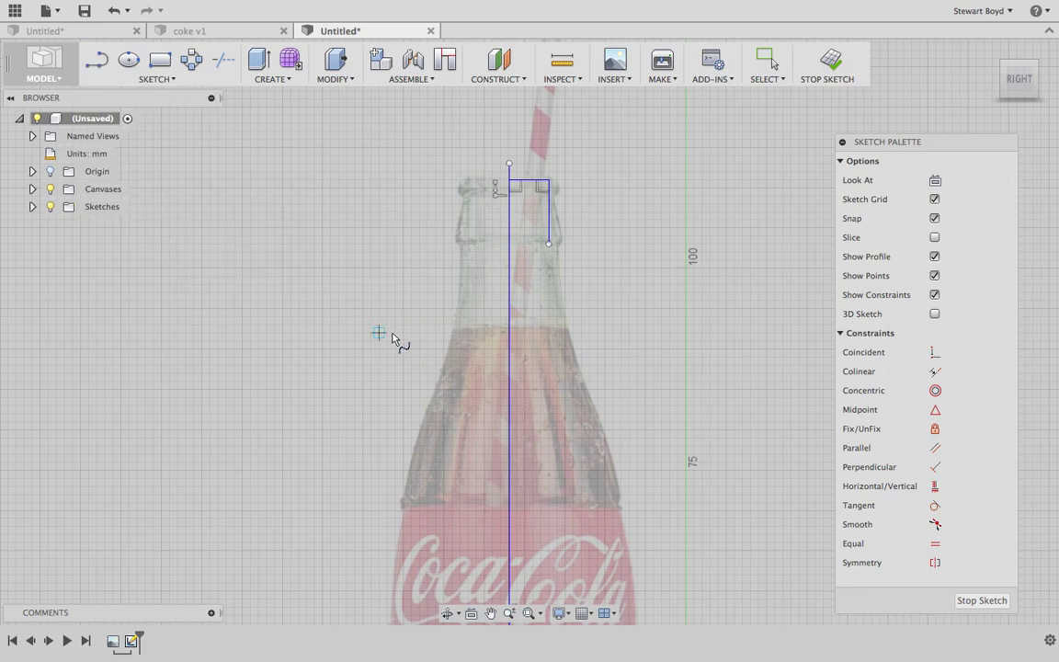
left_click(550, 246)
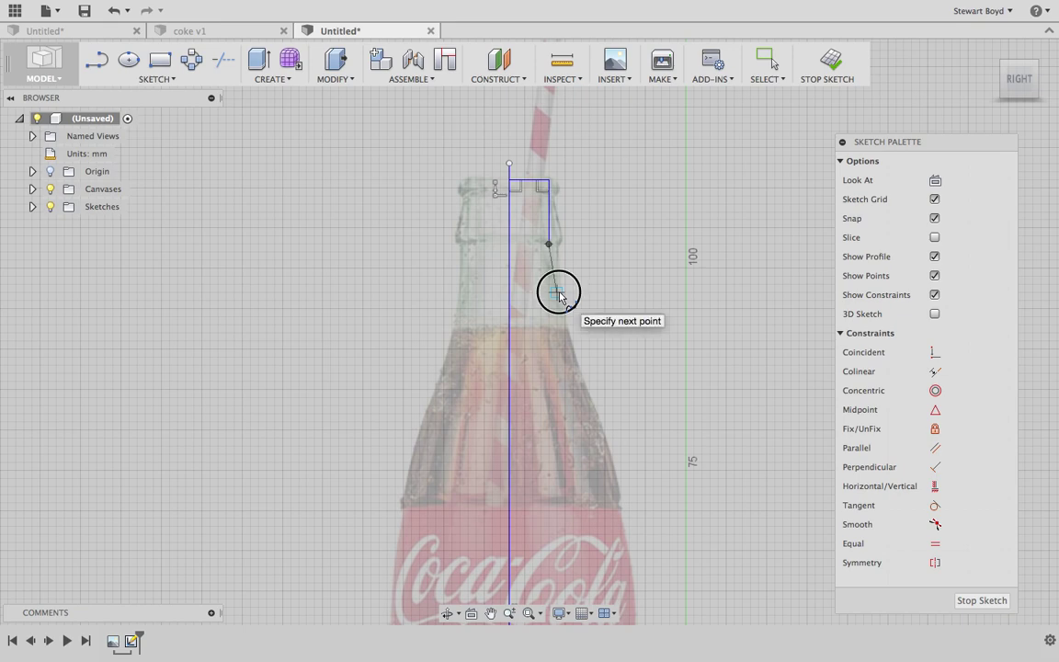
left_click(556, 292)
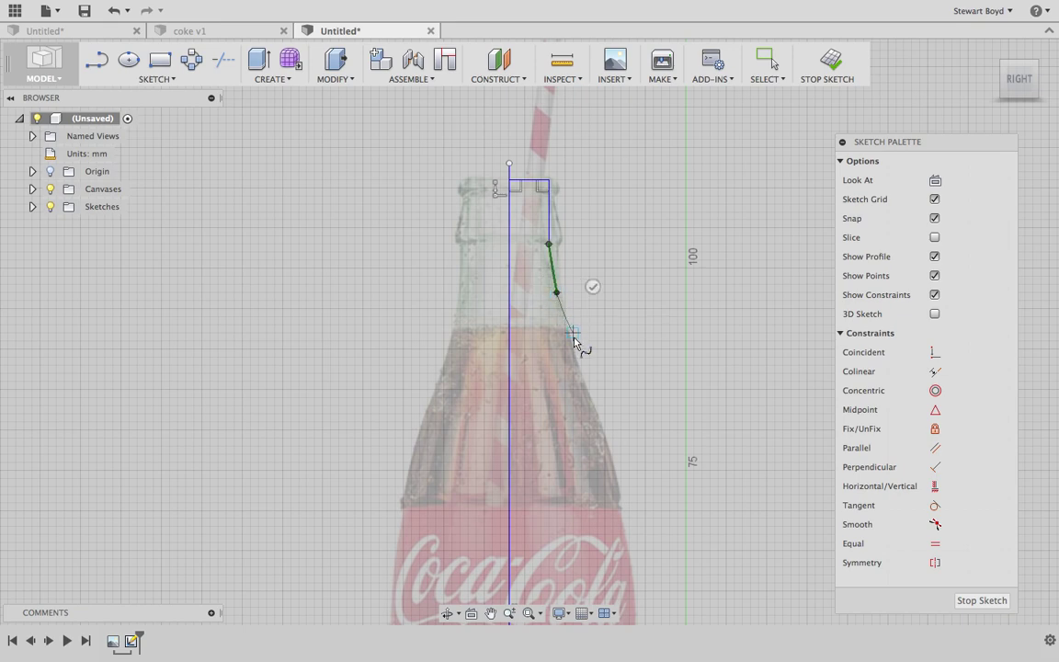
left_click(605, 421)
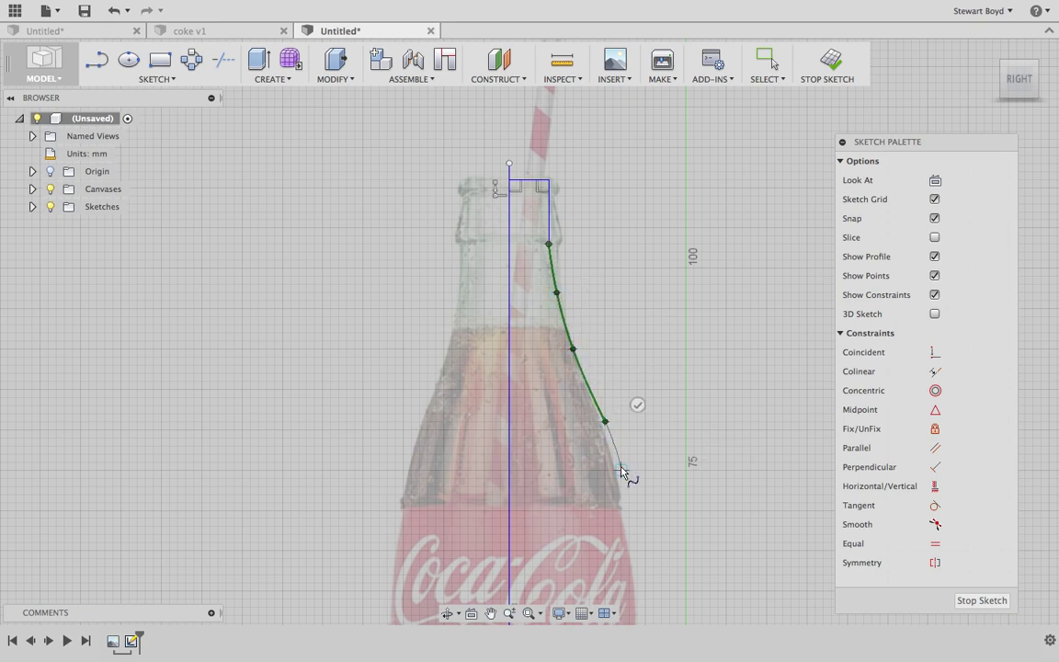
left_click(622, 470)
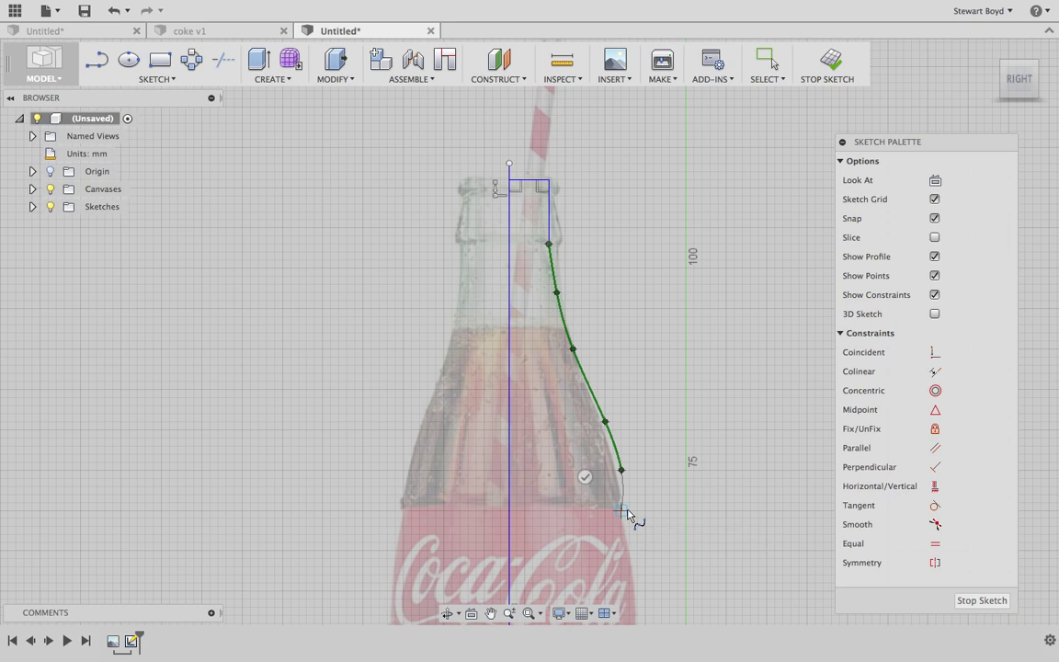
scroll(628, 513, "up", 4)
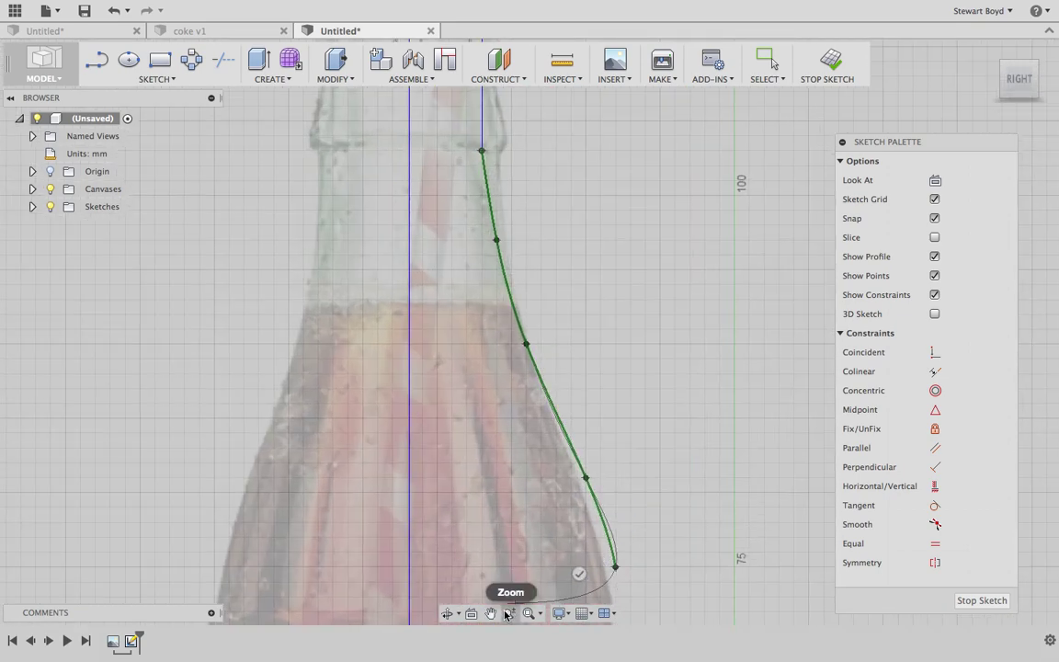
left_click(490, 614)
left_click_drag(513, 559, 536, 405)
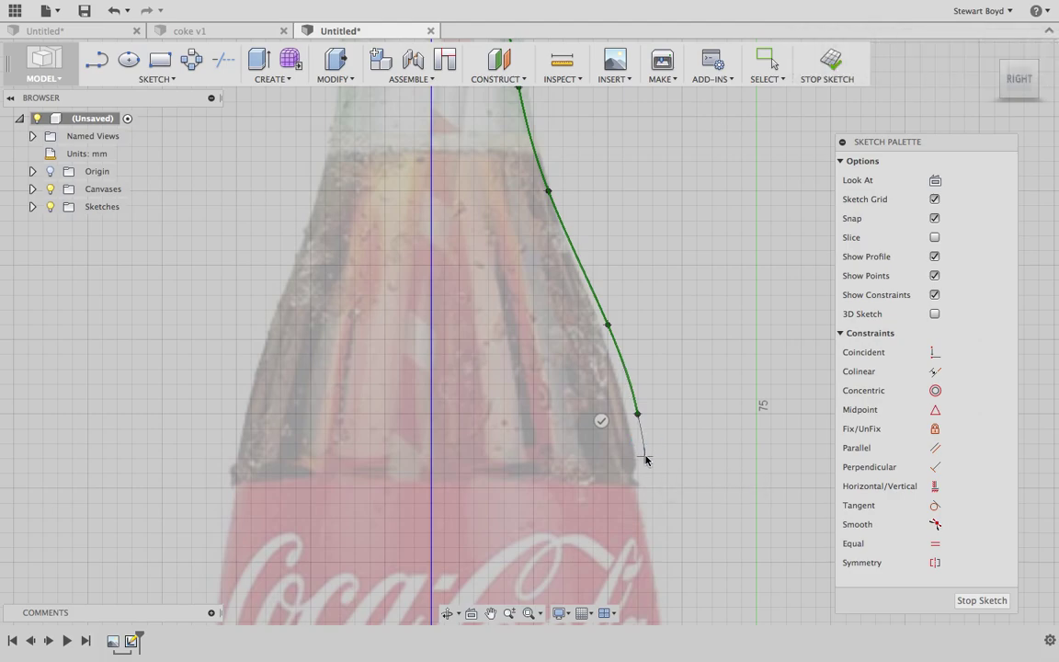
left_click(645, 456)
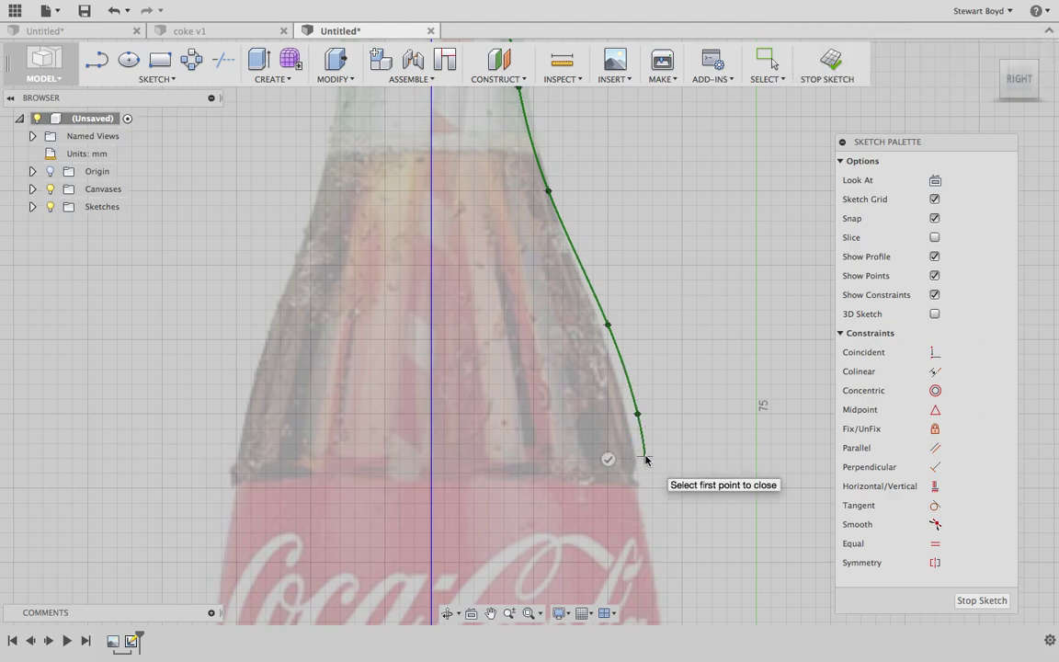
left_click(609, 461)
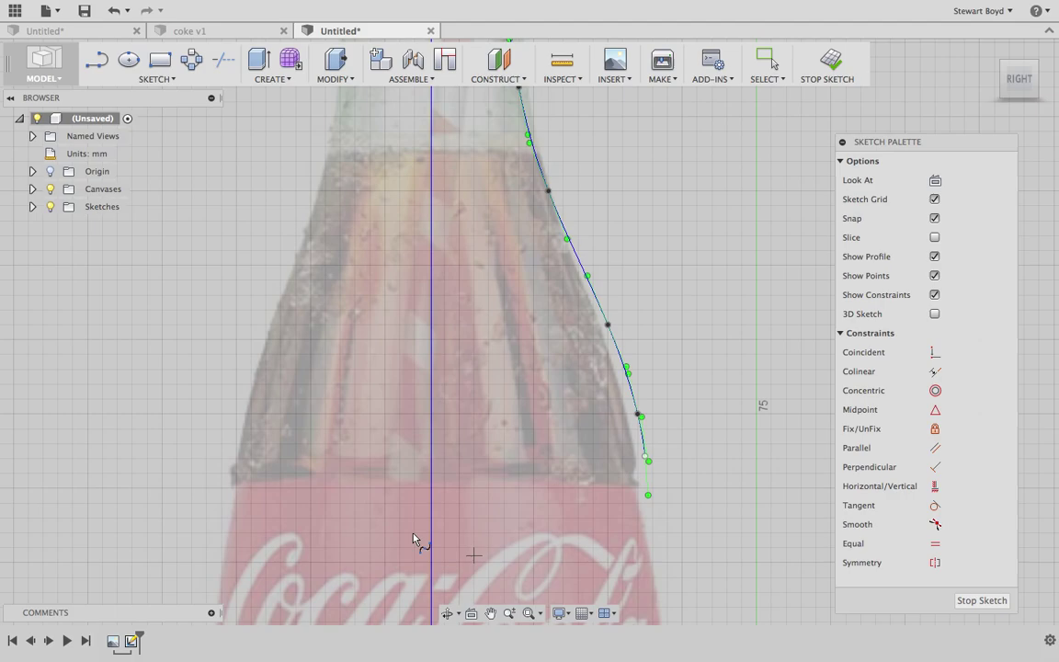
- Draw a vertical line from the shoulder spline's lower end to the lower edge of the red label
left_click(157, 79)
left_click(138, 112)
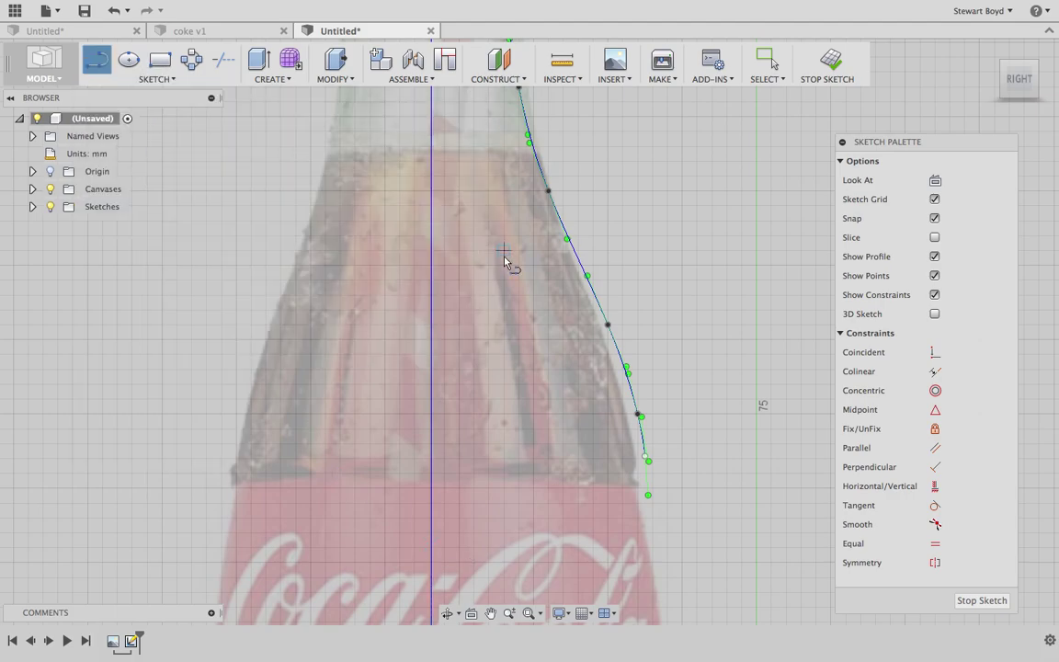
left_click(492, 615)
left_click_drag(557, 462, 502, 169)
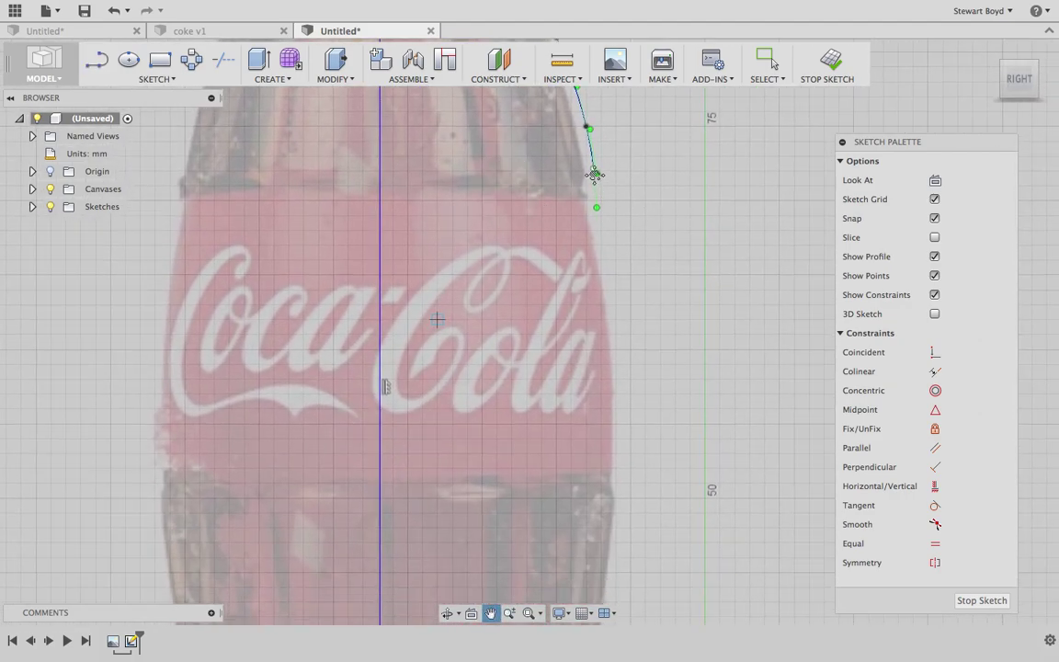
key("l")
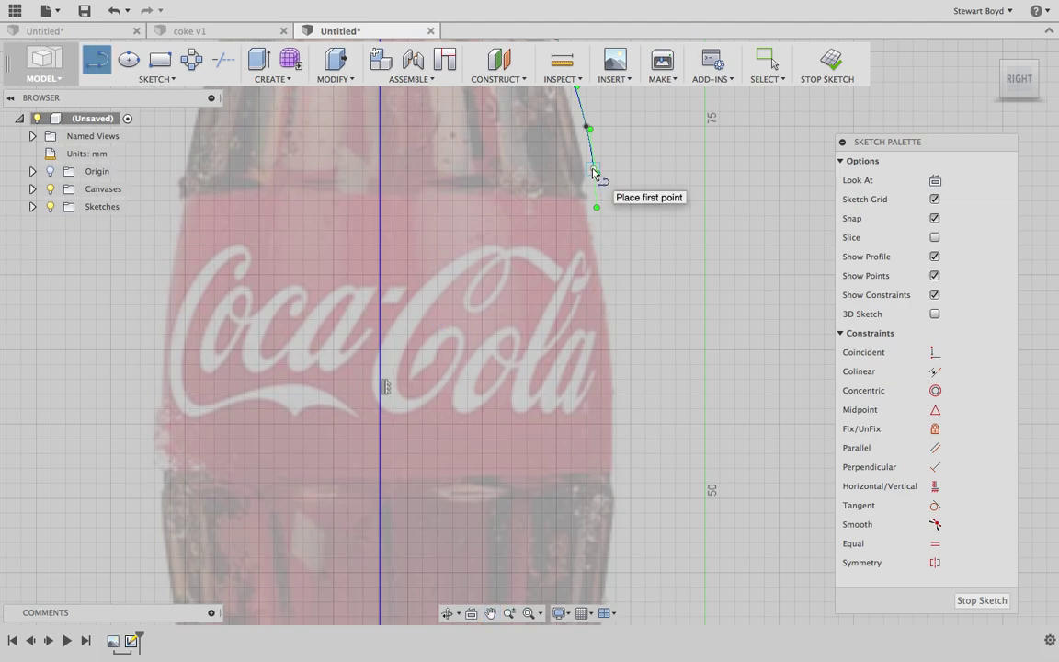
left_click(595, 173)
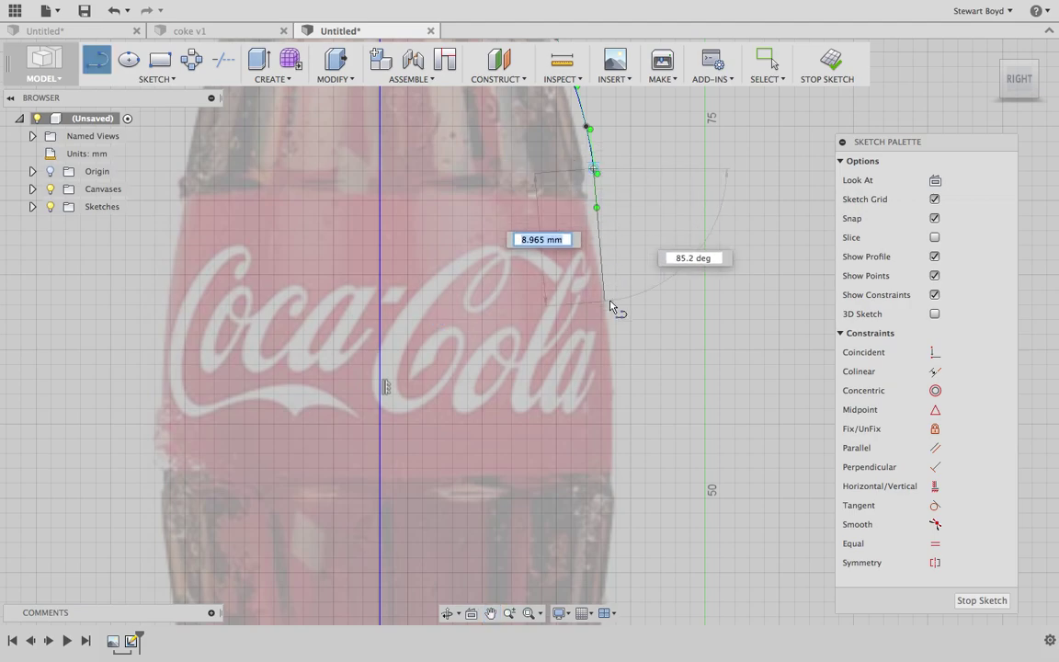
left_click(593, 482)
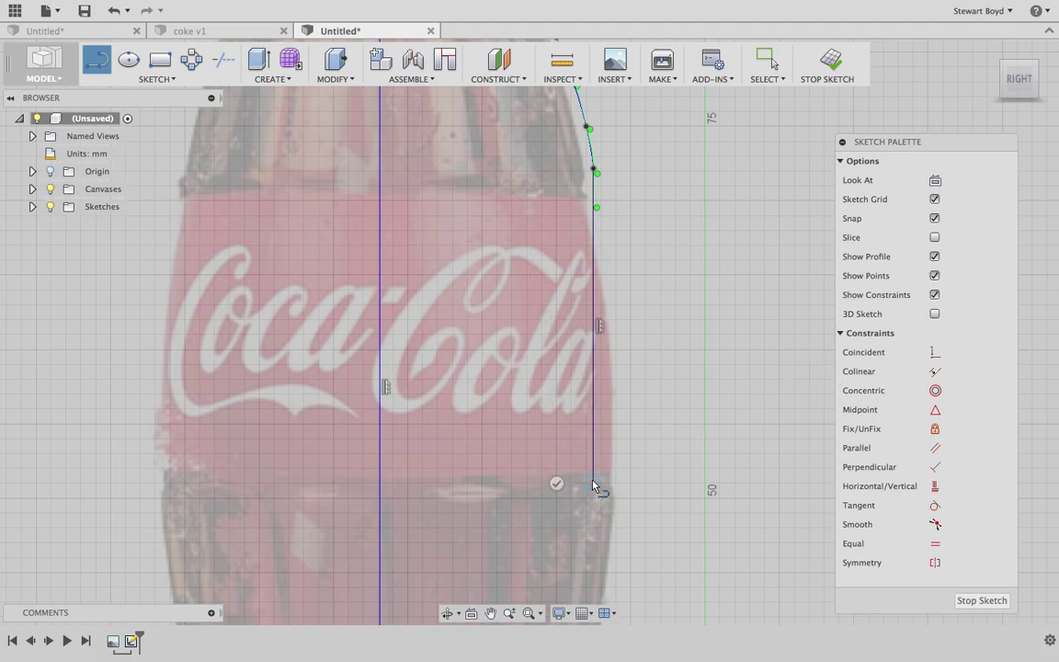
left_click(558, 484)
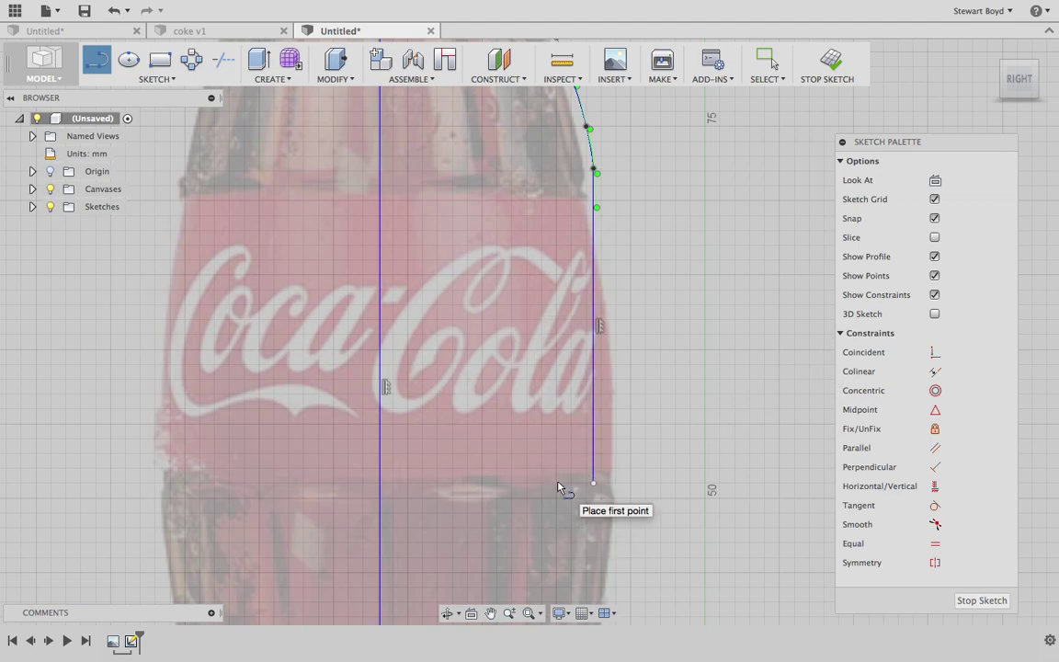
- Trace the lower body with a spline from the label line's lower end through the waist to the bottle's base
left_click(509, 614)
left_click_drag(506, 537, 512, 471)
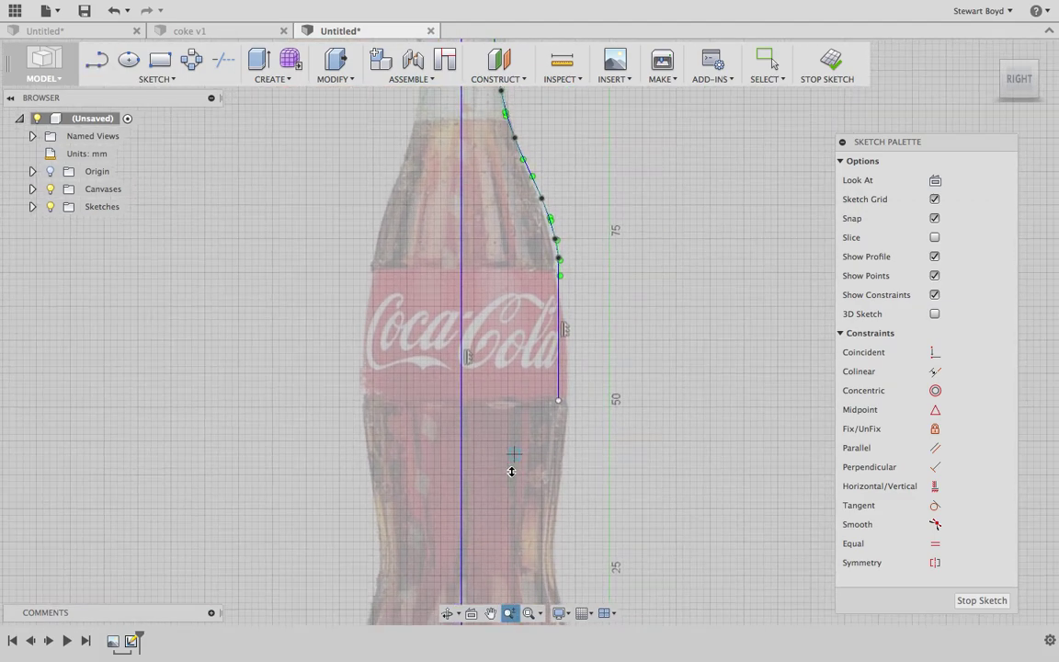
left_click(490, 613)
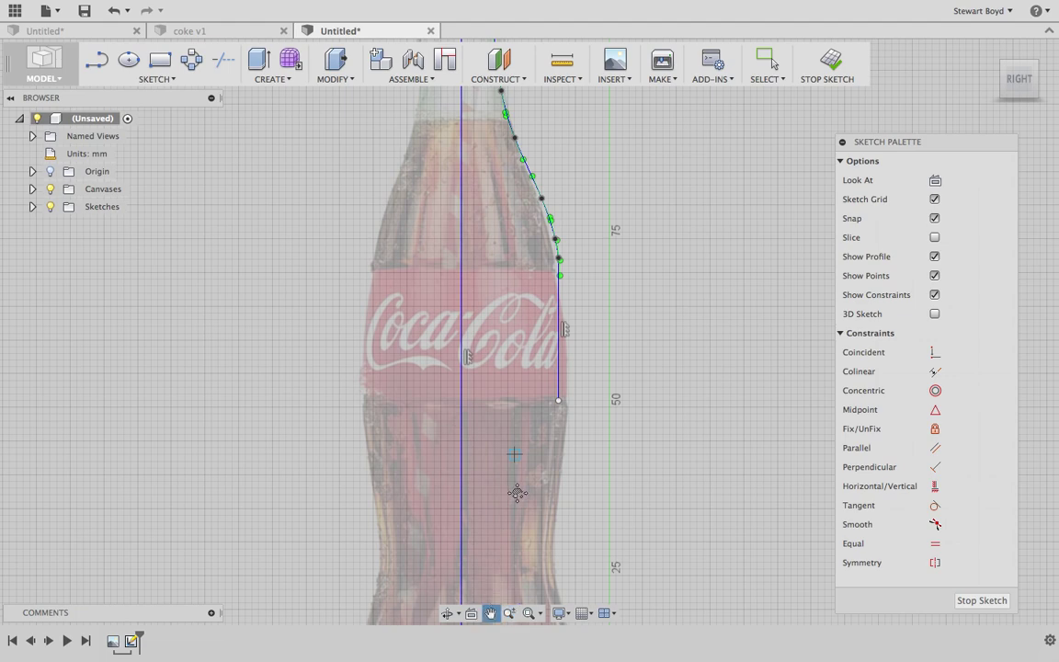
left_click_drag(515, 483, 489, 381)
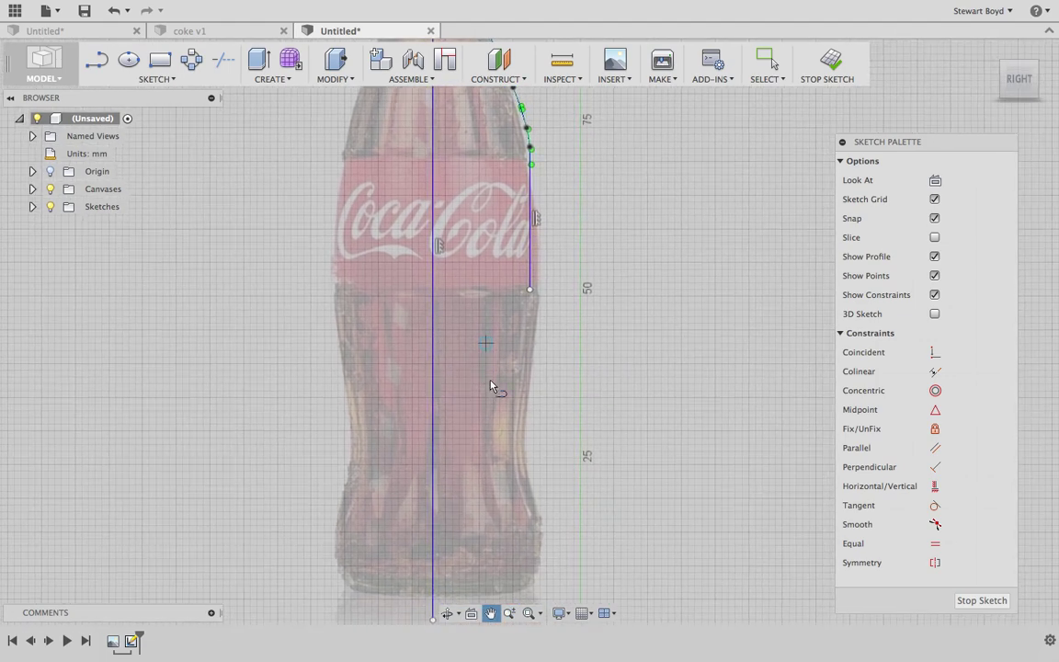
left_click(151, 80)
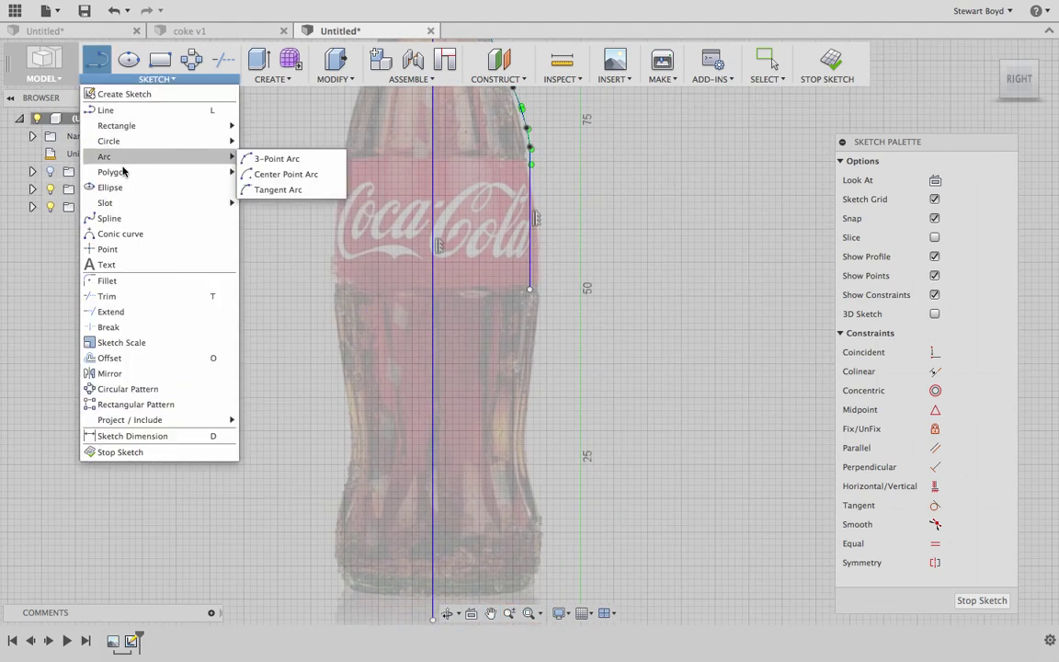
left_click(115, 217)
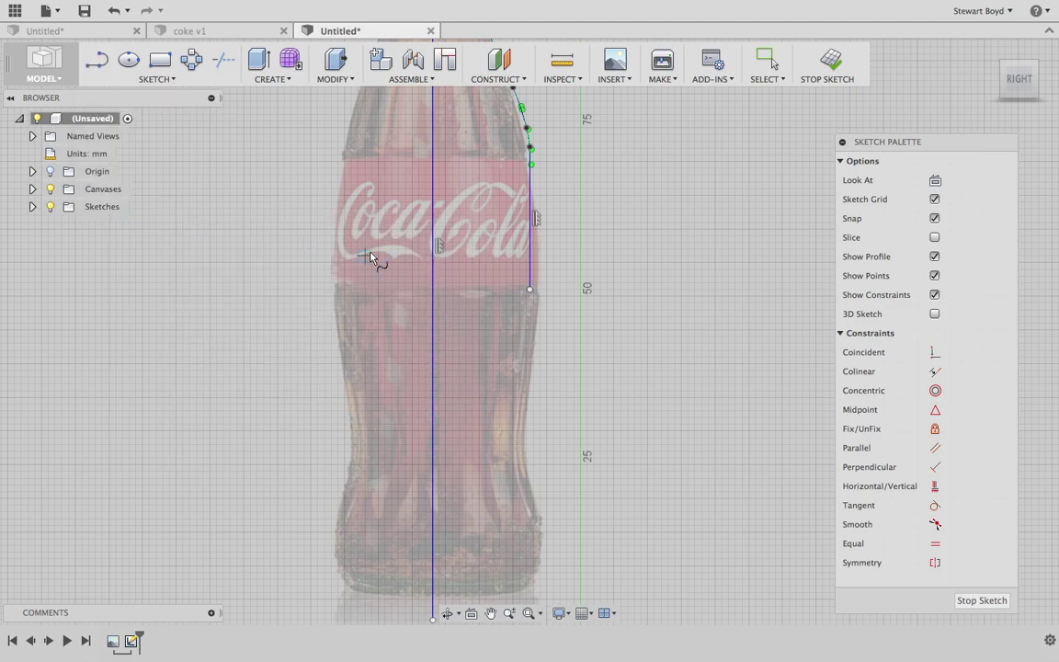
left_click(530, 291)
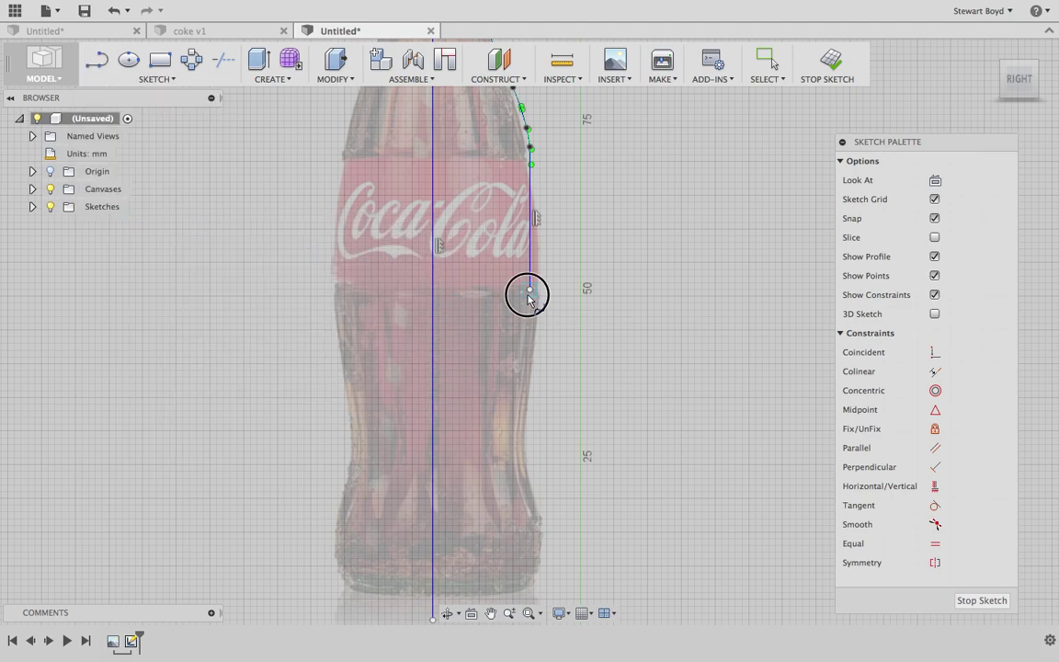
left_click(527, 358)
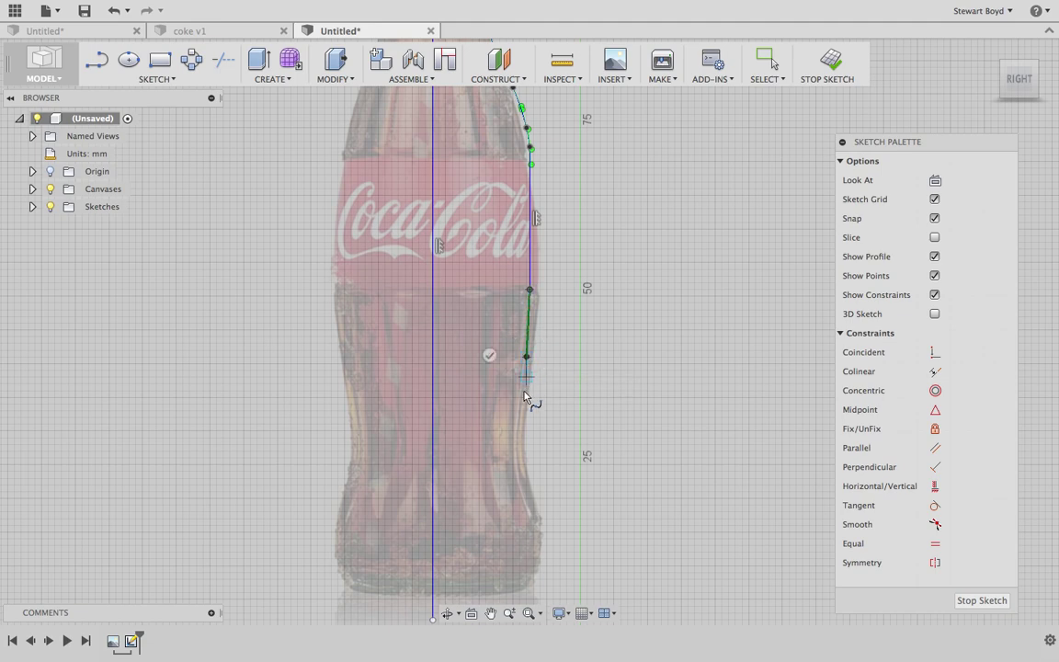
left_click(520, 439)
left_click(533, 484)
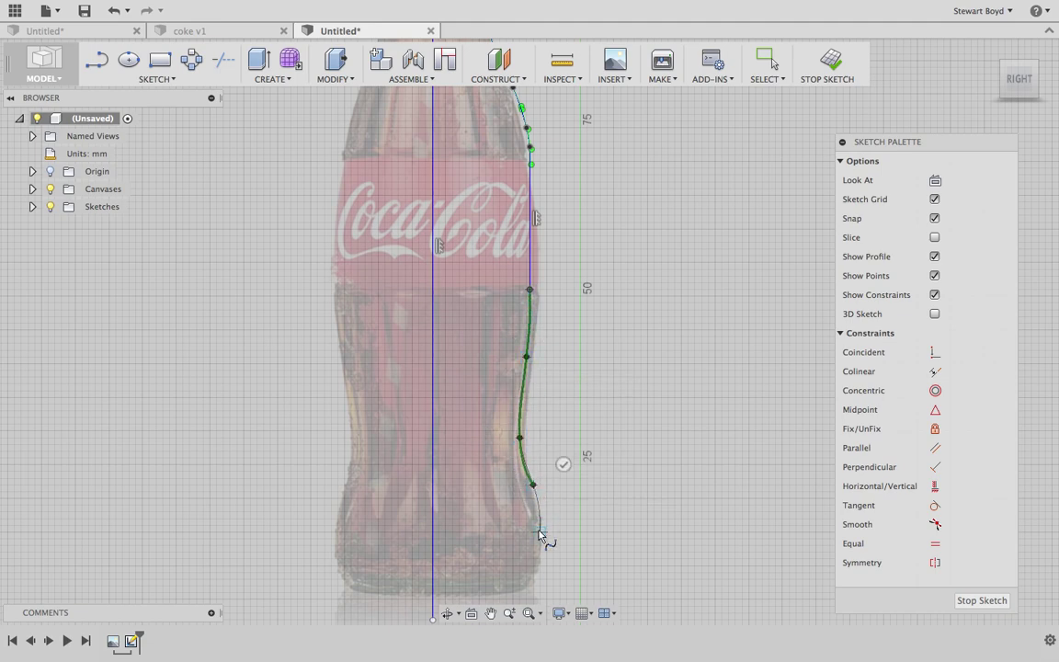
left_click(540, 545)
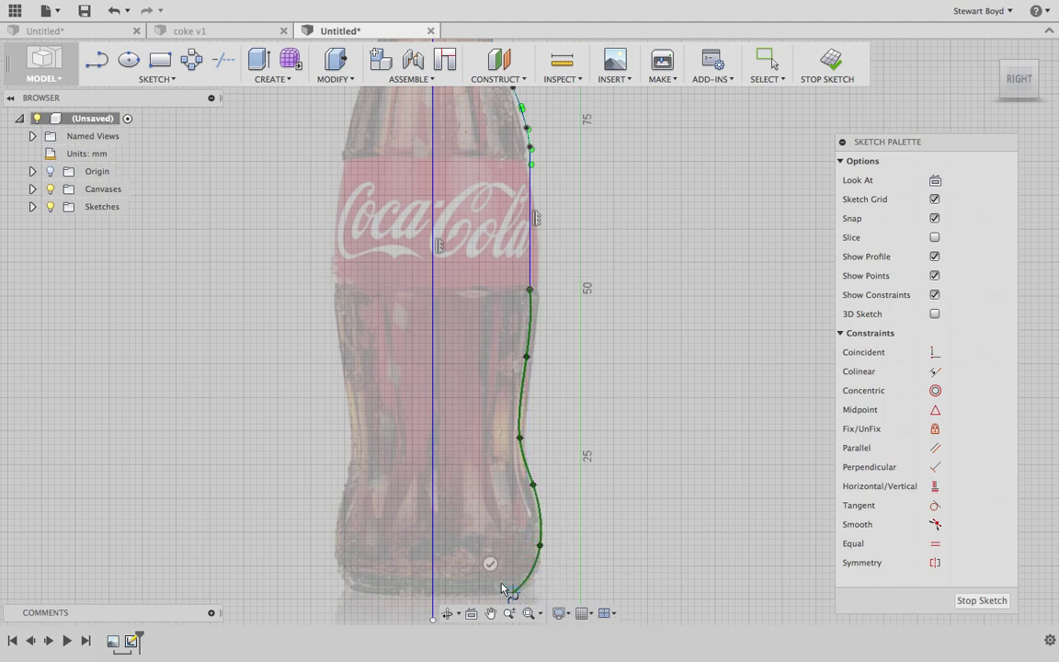
left_click(490, 563)
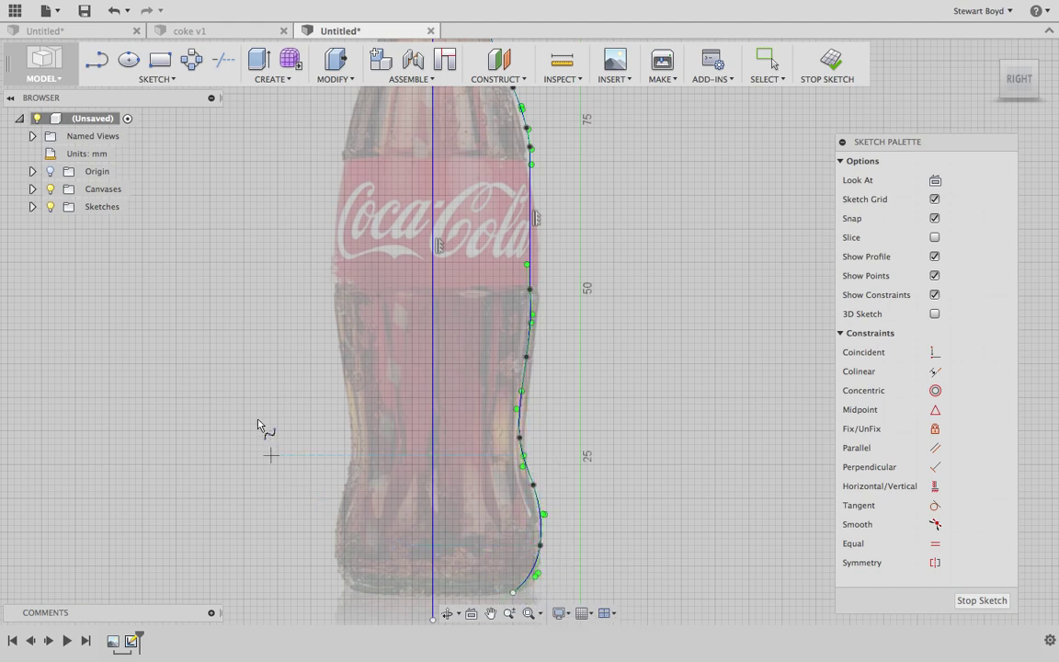
- Close the profile with a horizontal line along the base from the spline's lower end to the centre line
left_click(148, 79)
left_click(124, 107)
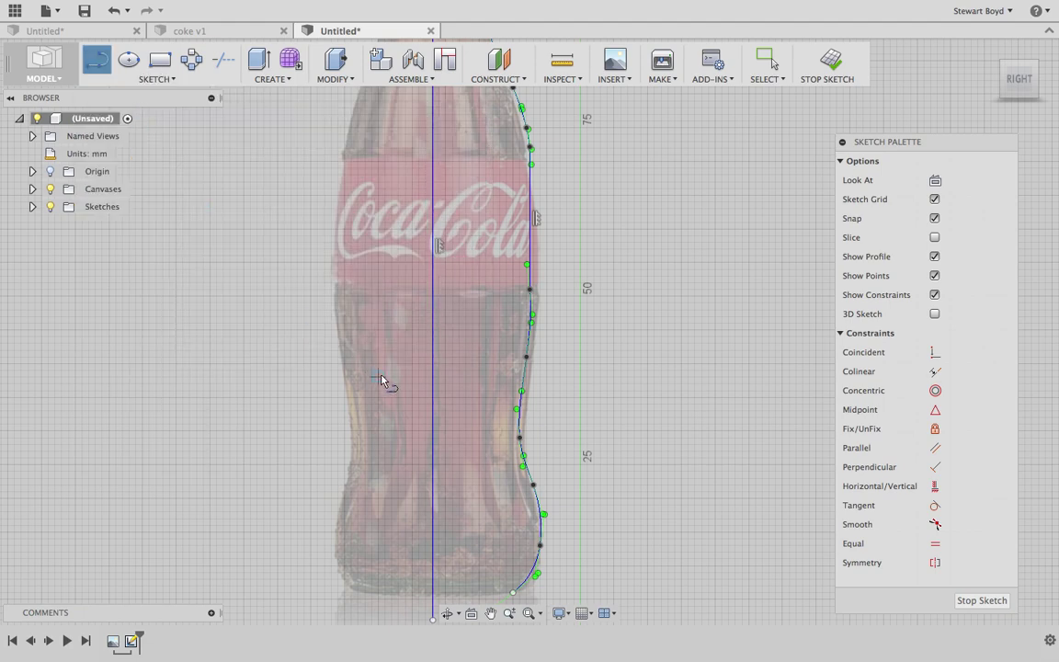
left_click(513, 594)
left_click(434, 593)
- Trim the centre line's excess below the base line and above the rim line
left_click(151, 80)
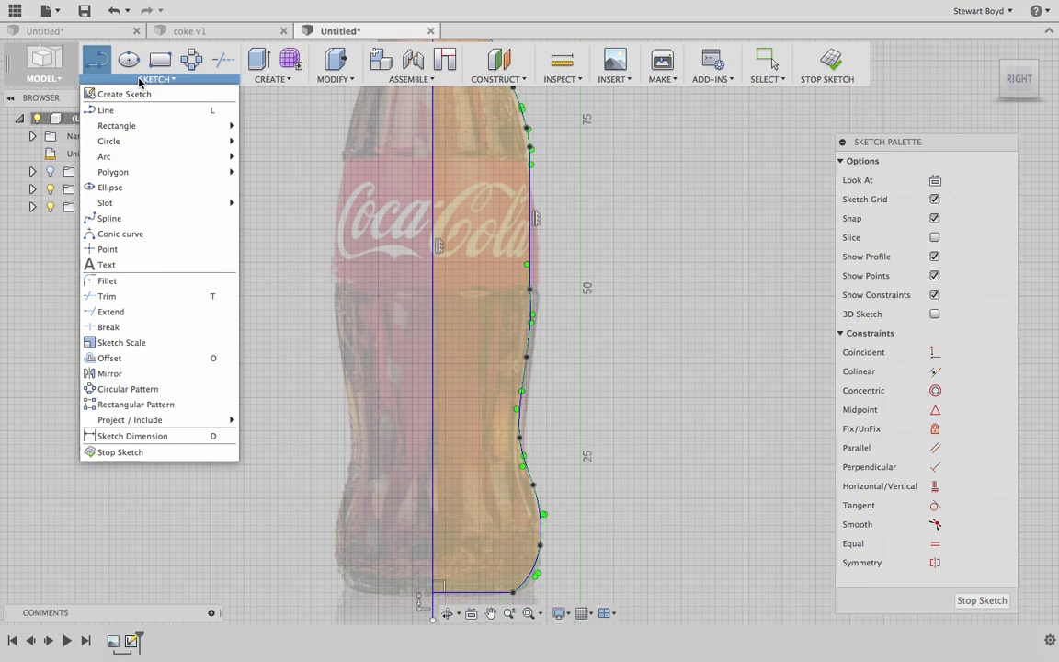
left_click(129, 296)
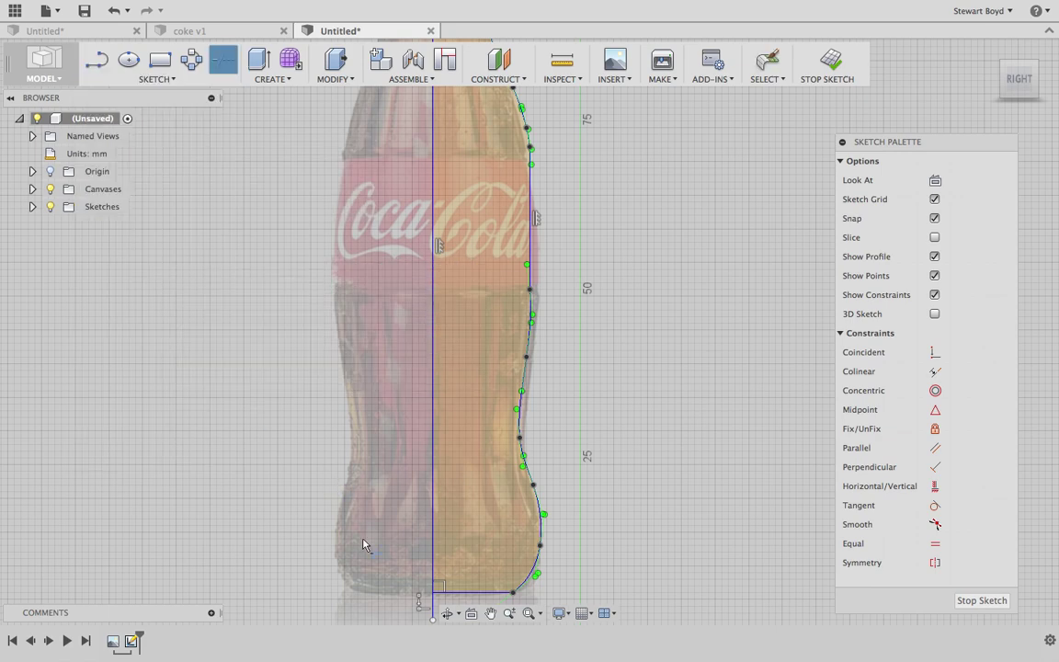
left_click(433, 611)
left_click(490, 613)
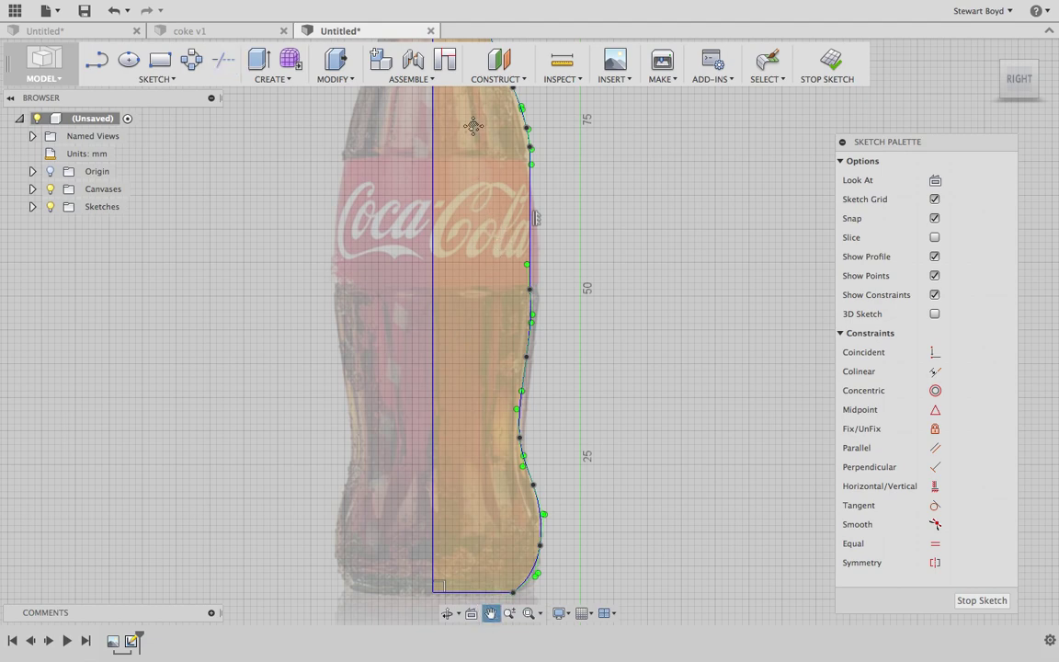
left_click_drag(474, 126, 477, 390)
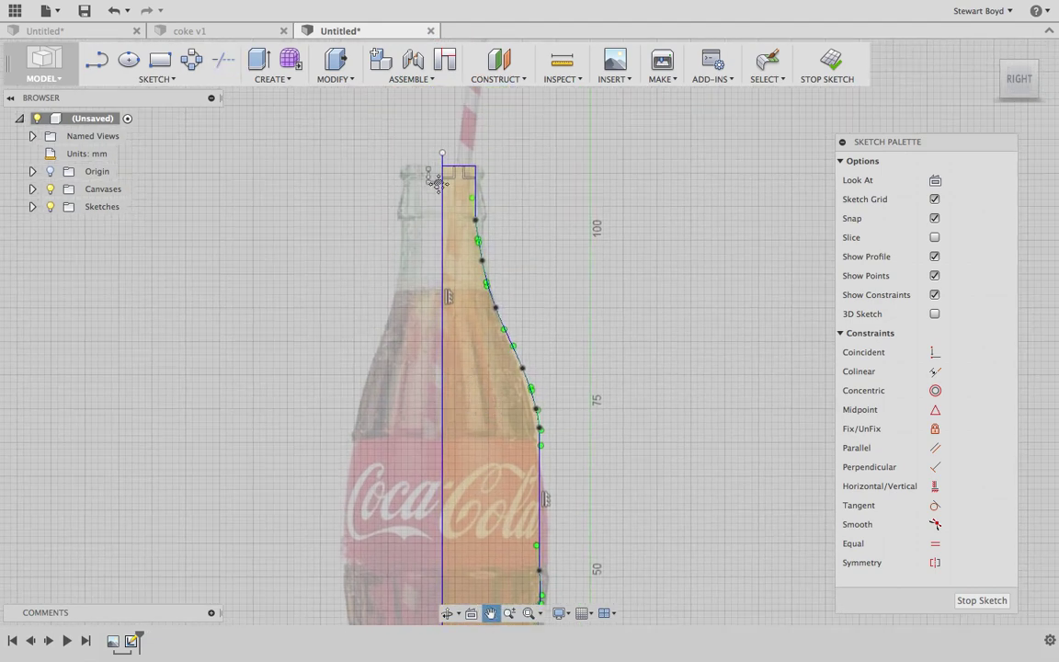
key("t")
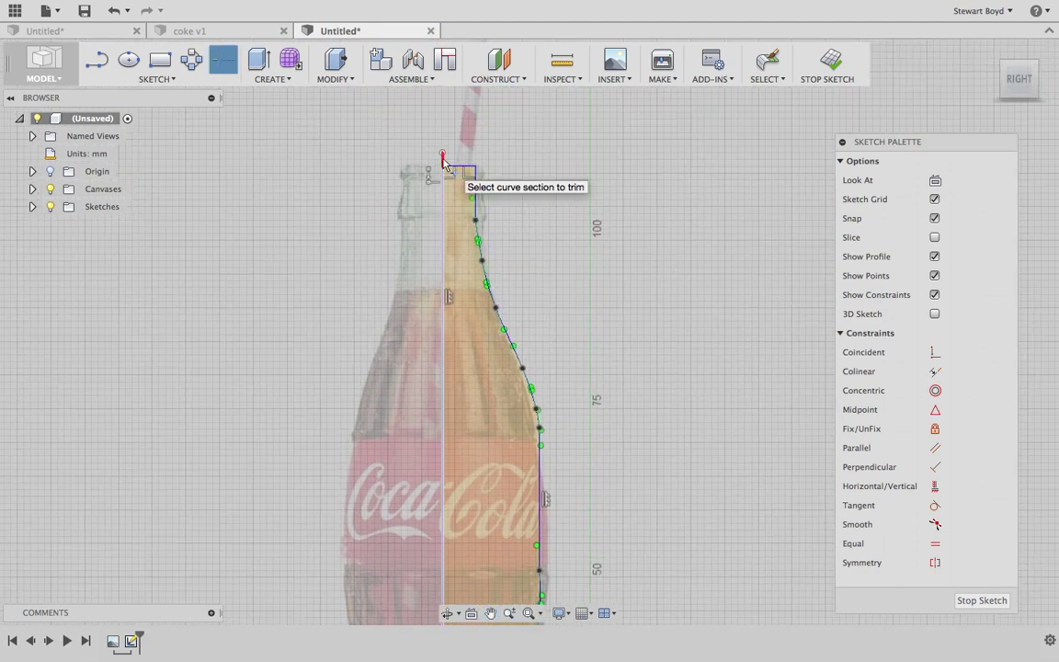
left_click(443, 160)
- Finish the sketch and revolve the half-bottle profile 360 degrees about its vertical centre line as a new body
left_click(982, 600)
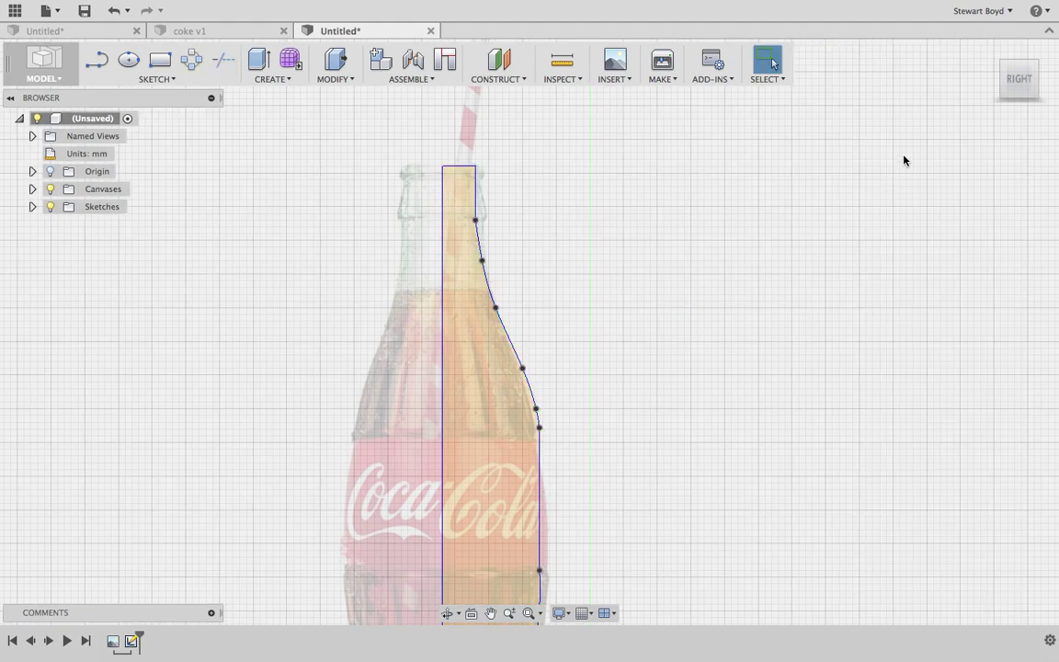
left_click(991, 22)
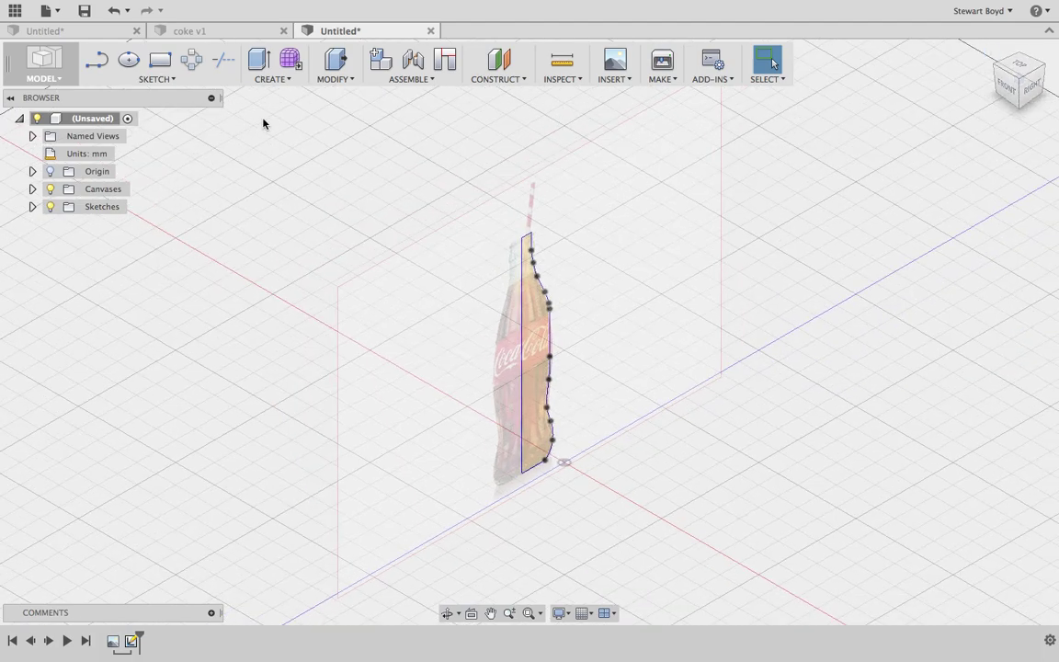
left_click(273, 79)
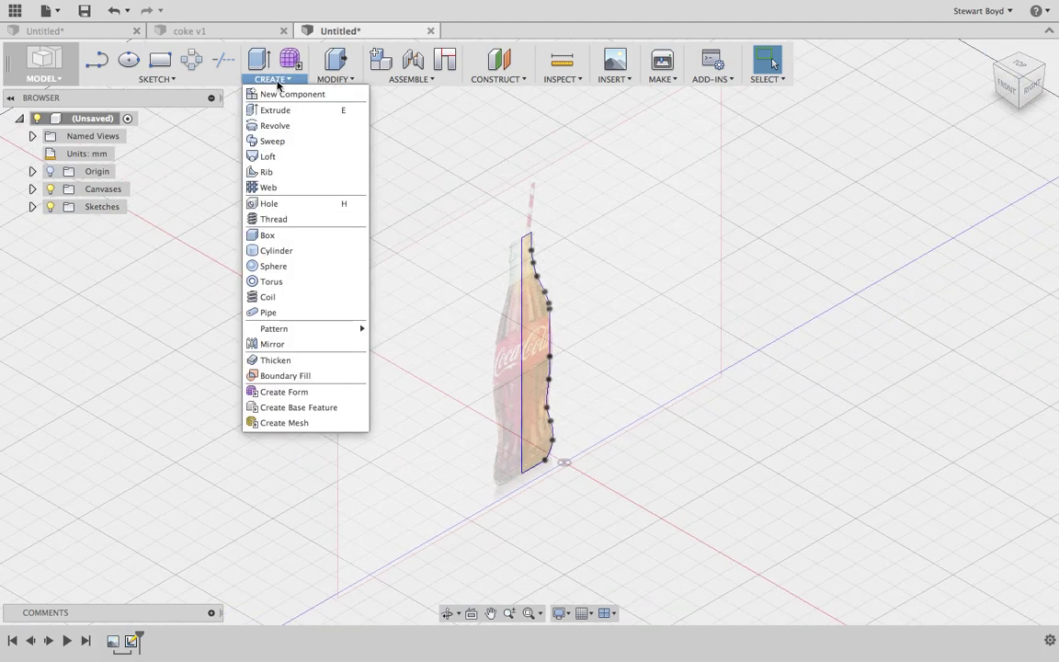
left_click(276, 124)
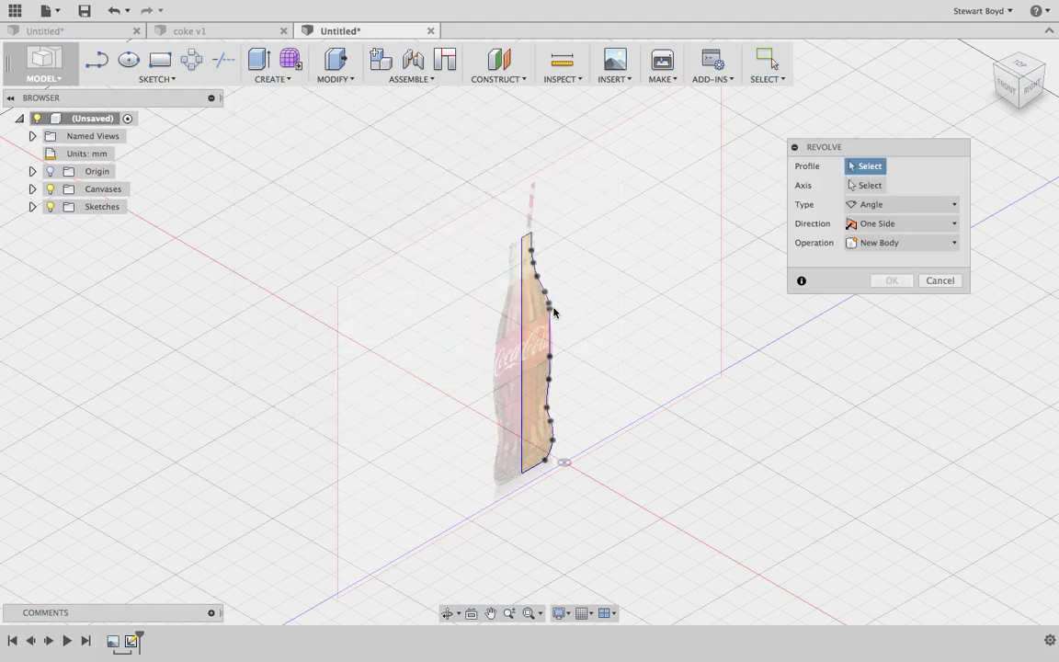
left_click(537, 348)
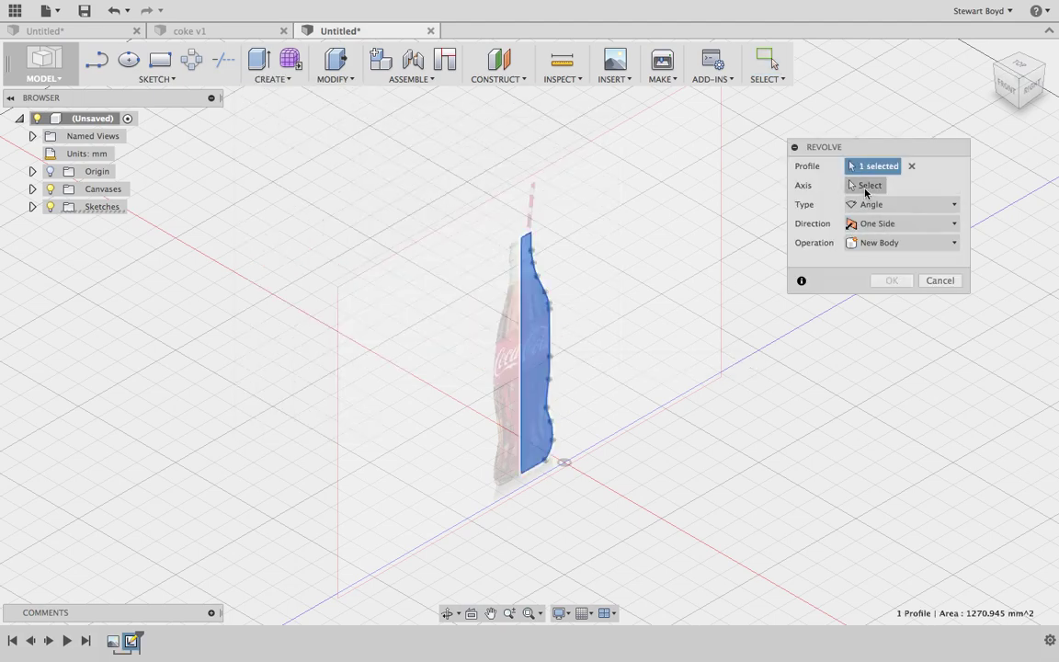
left_click(865, 187)
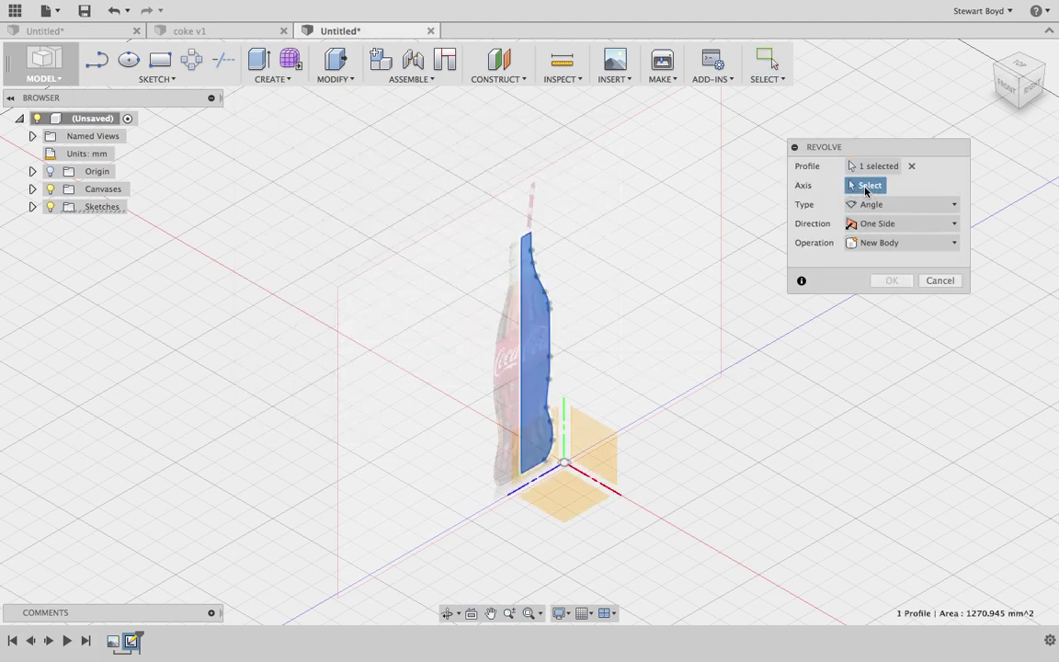
left_click(520, 367)
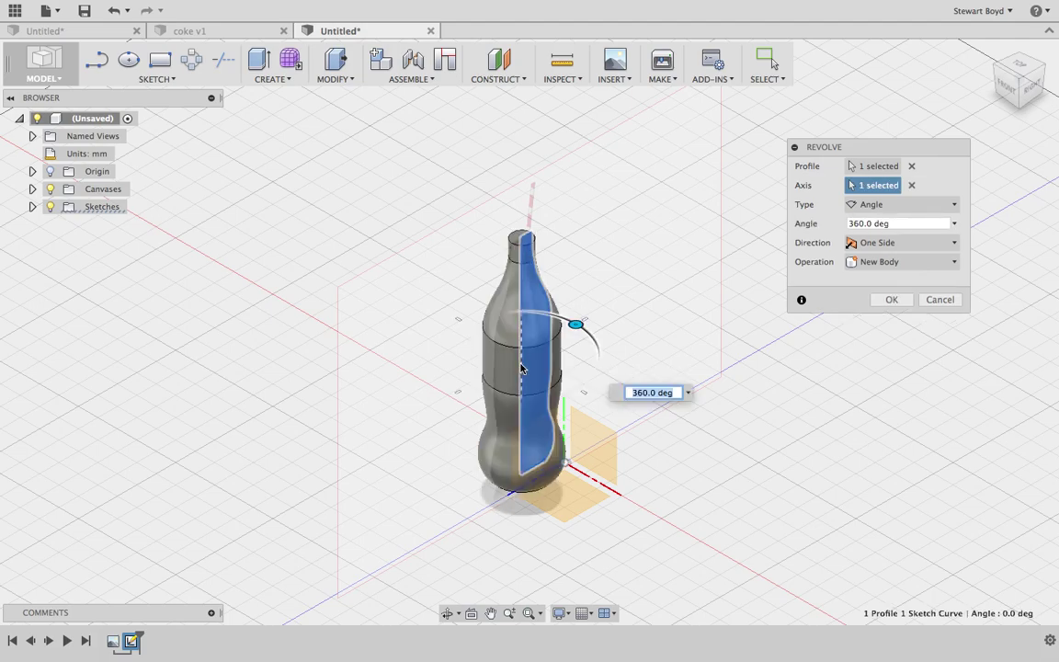
left_click(892, 301)
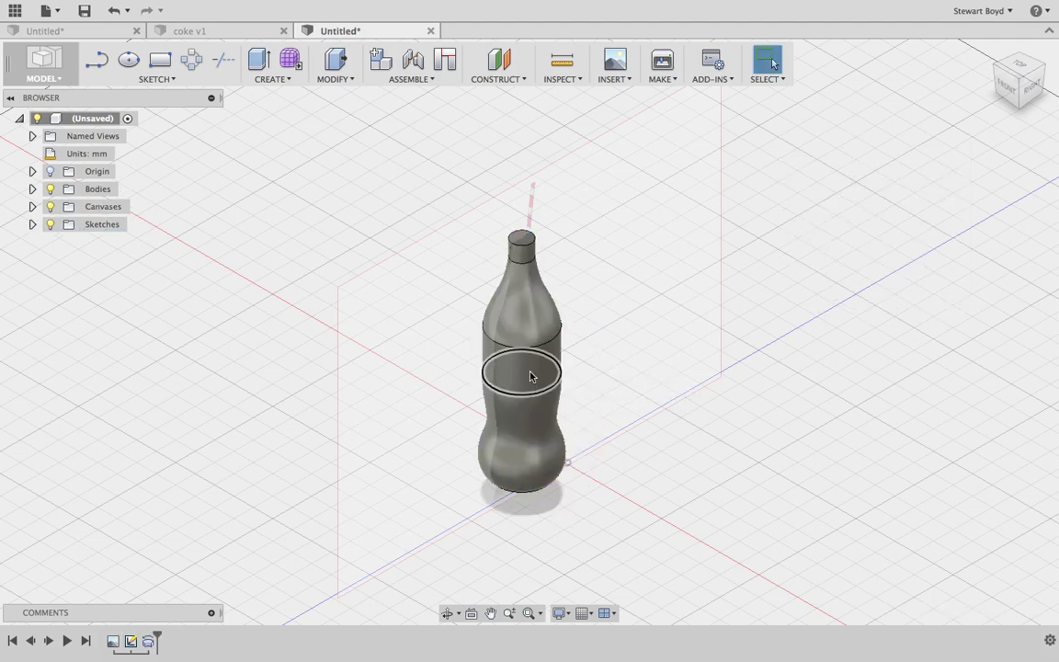
- Hide the bottle reference canvas
left_click(990, 48)
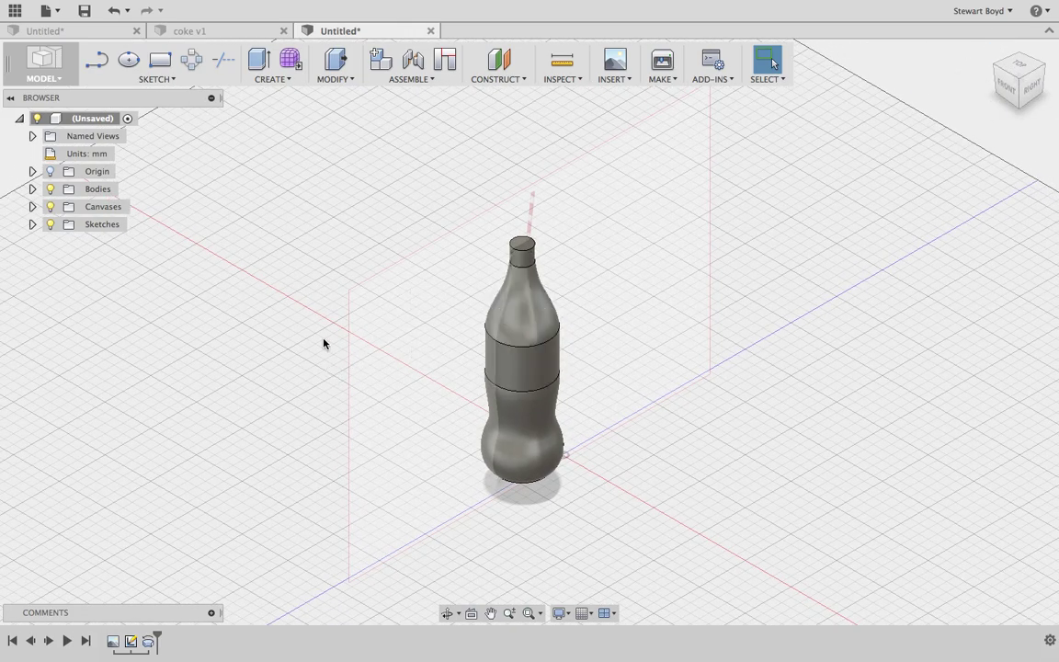
left_click(51, 207)
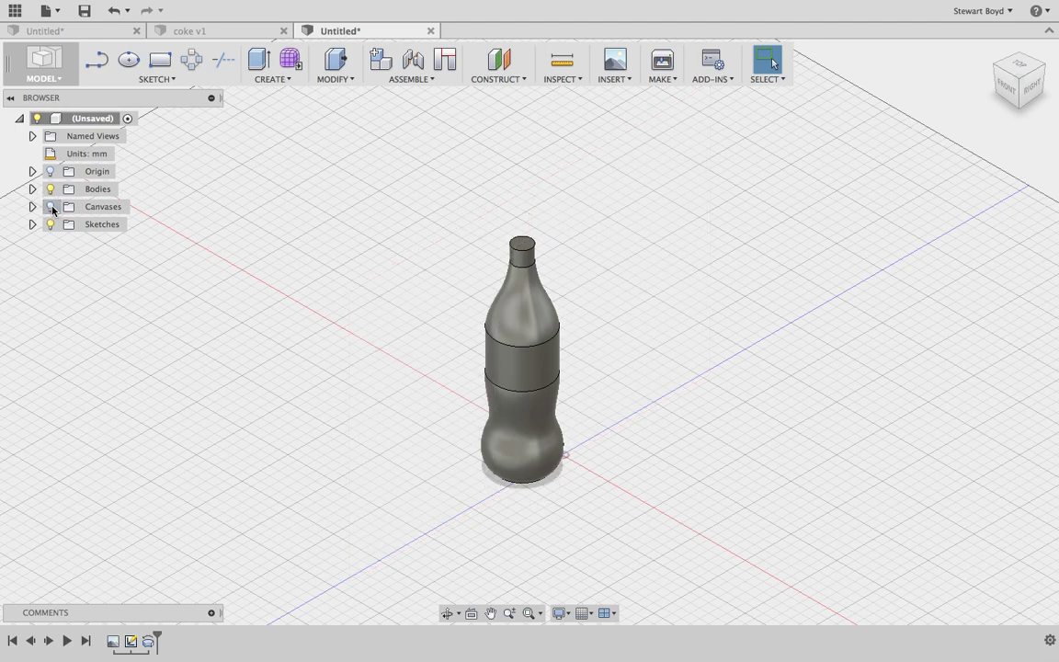
- Shell the bottle from the flat face at the top of its neck with an inside thickness of 1 mm
left_click(492, 616)
left_click_drag(545, 405, 541, 442)
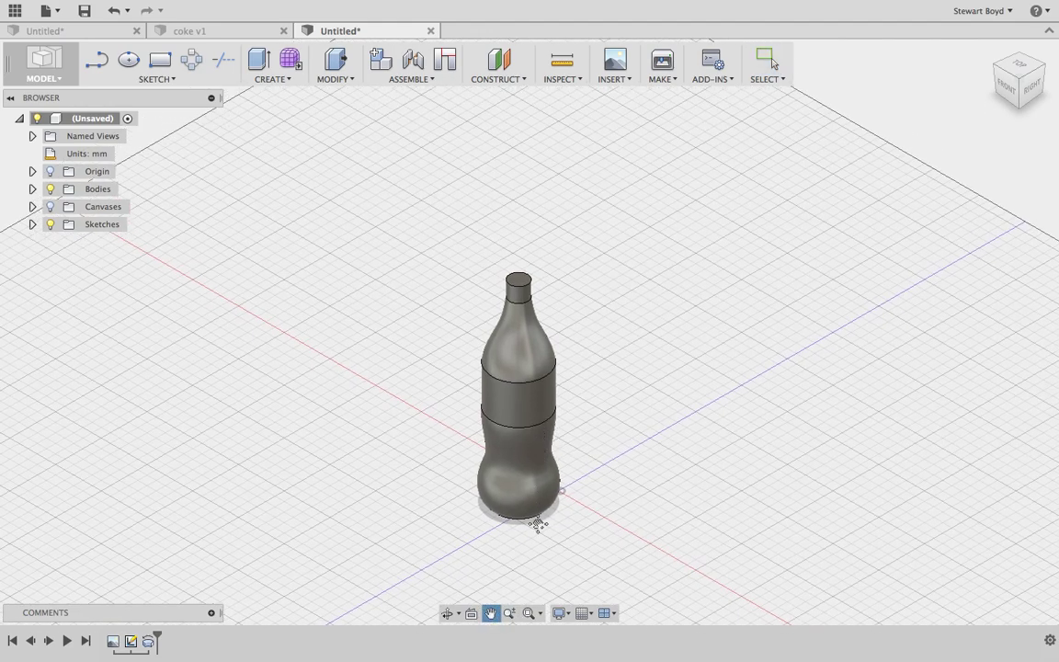
left_click(510, 614)
left_click_drag(555, 343, 541, 441)
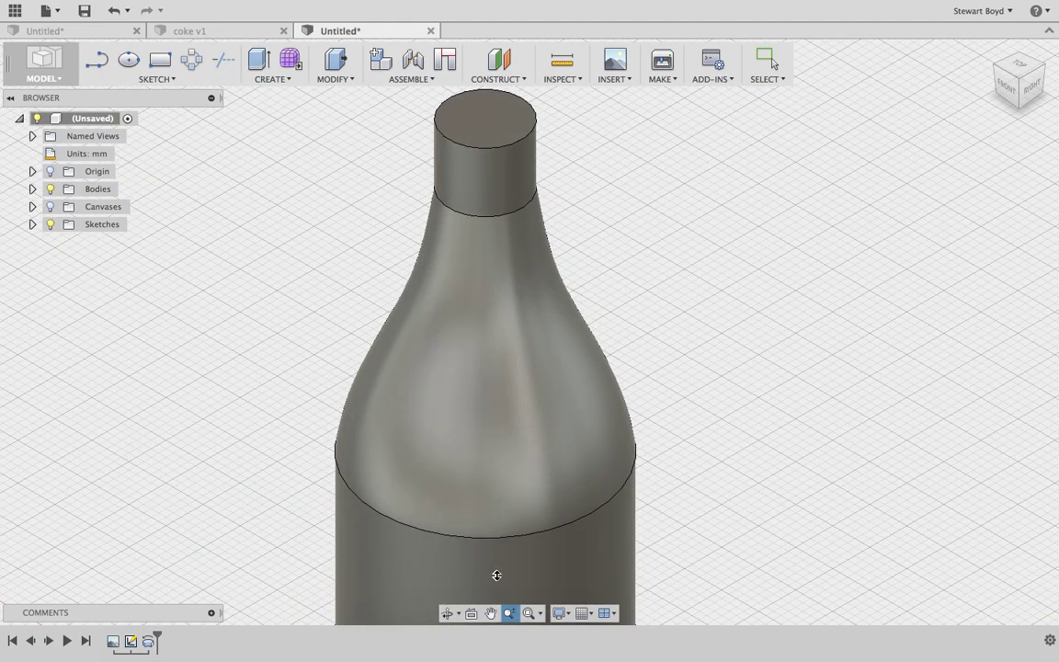
left_click(490, 613)
left_click_drag(496, 374, 515, 525)
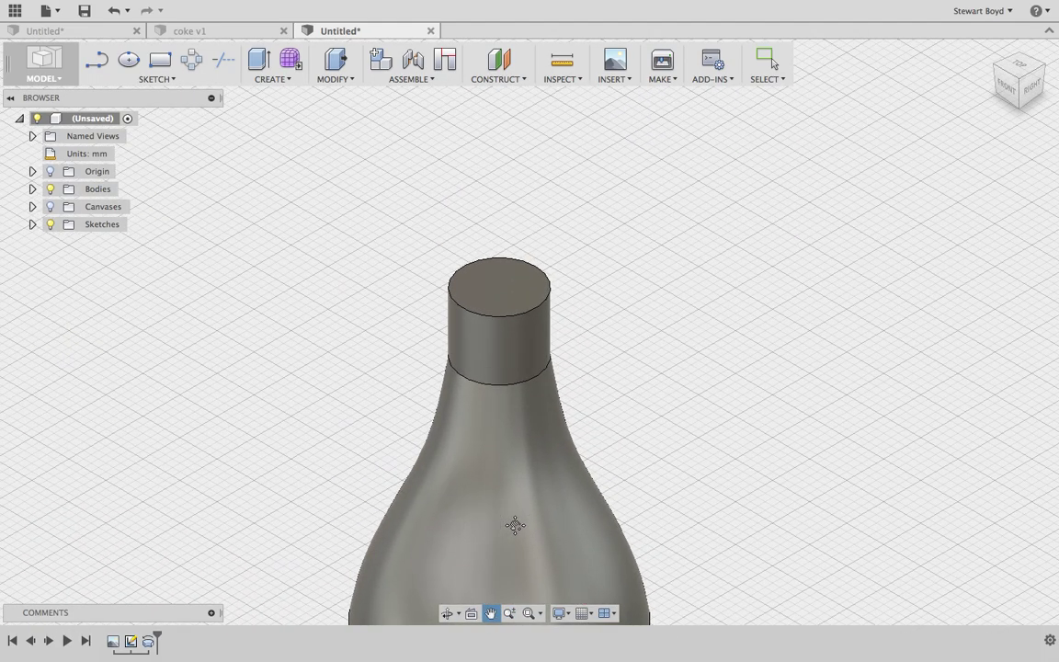
left_click(509, 613)
left_click_drag(537, 397, 531, 465)
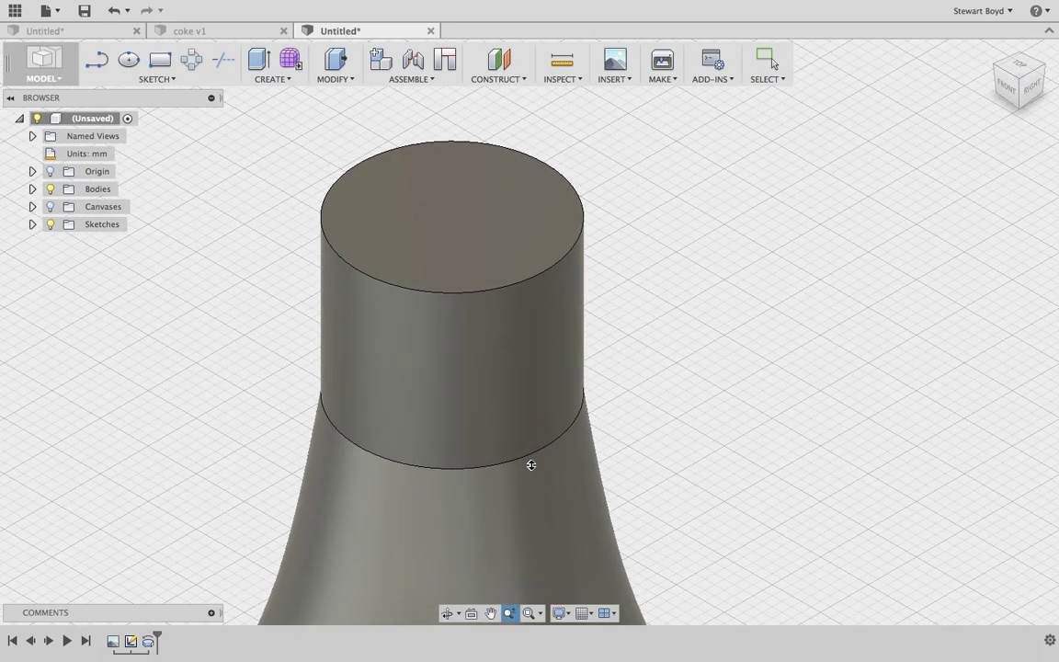
left_click(337, 80)
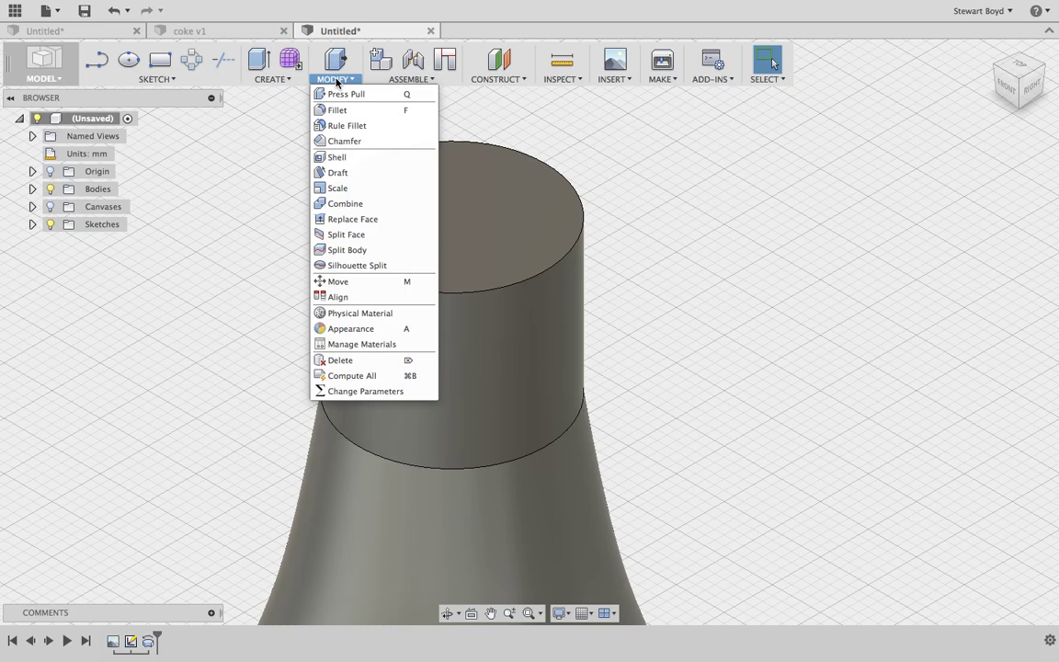
left_click(343, 157)
left_click(434, 241)
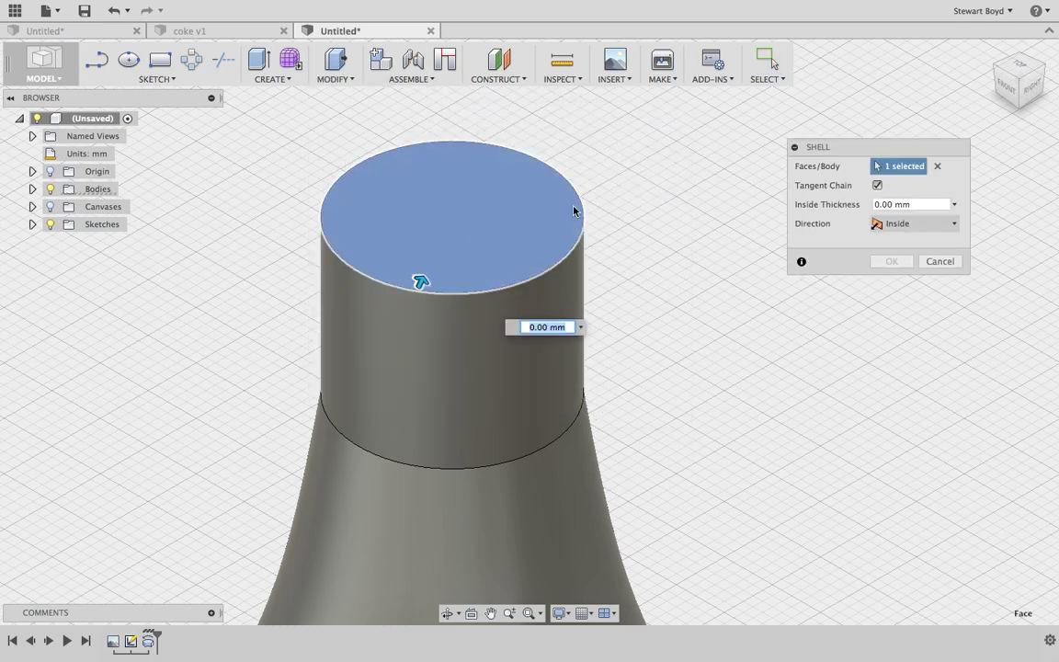
left_click(923, 205)
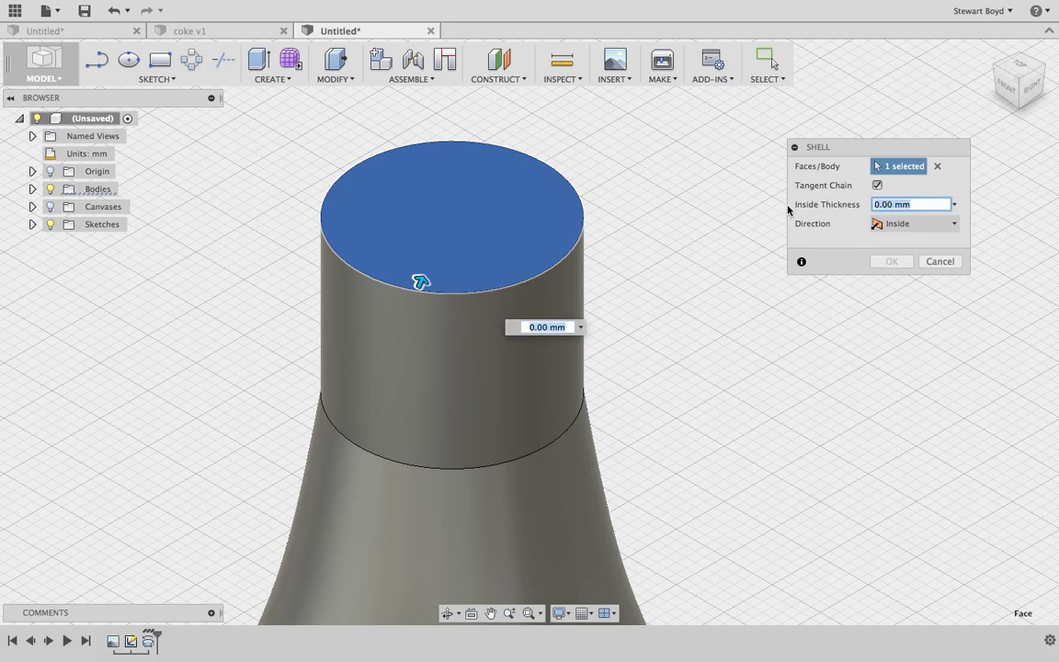
type("1")
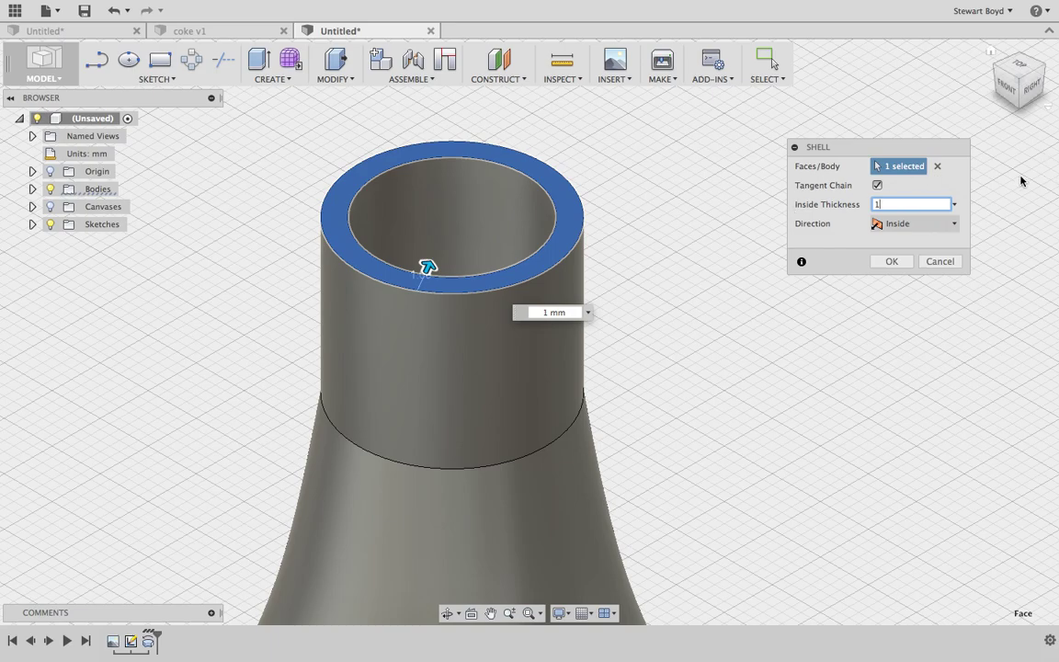
left_click(892, 262)
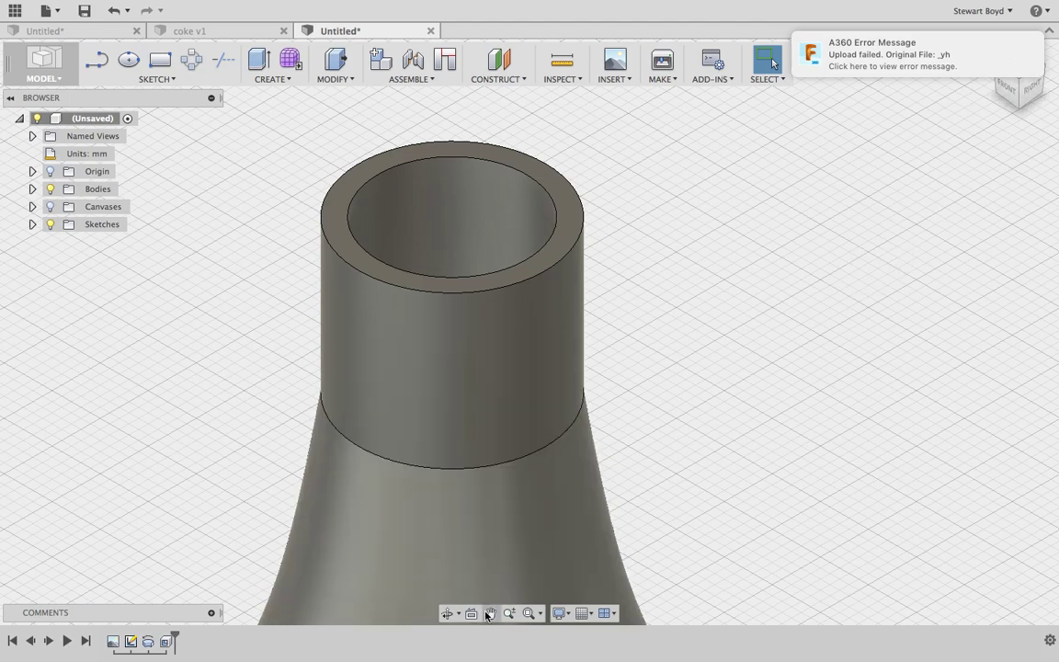
- Examine the hollowed neck opening and the whole bottle from several angles
left_click(448, 614)
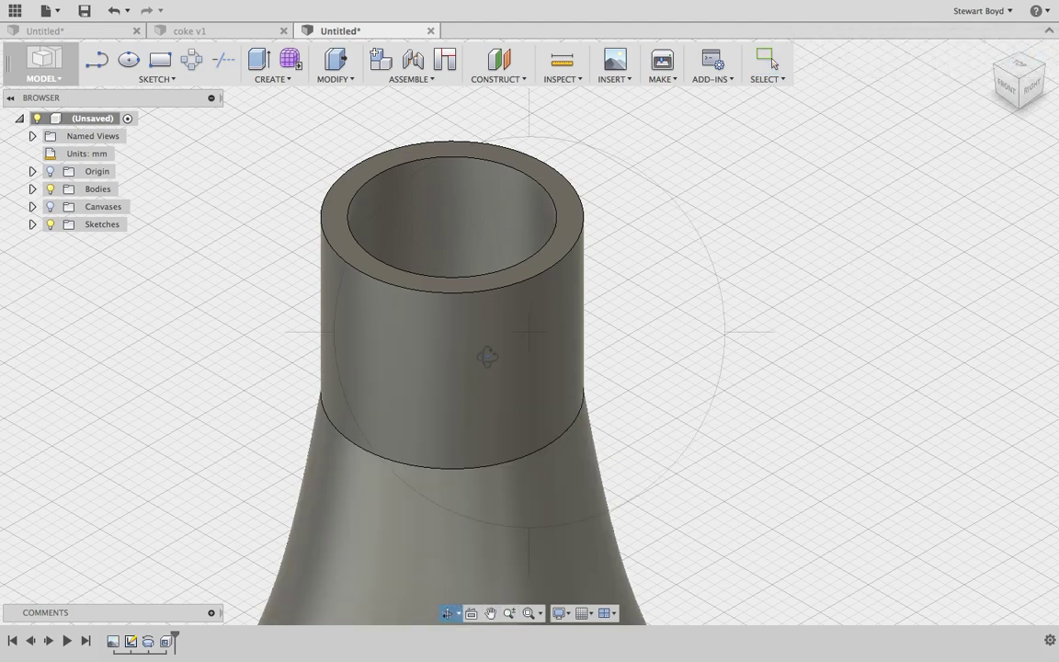
mouse_move(533, 336)
left_mouse_down()
mouse_move(529, 367)
mouse_move(530, 288)
mouse_move(541, 336)
mouse_move(522, 350)
left_mouse_up()
key("Escape")
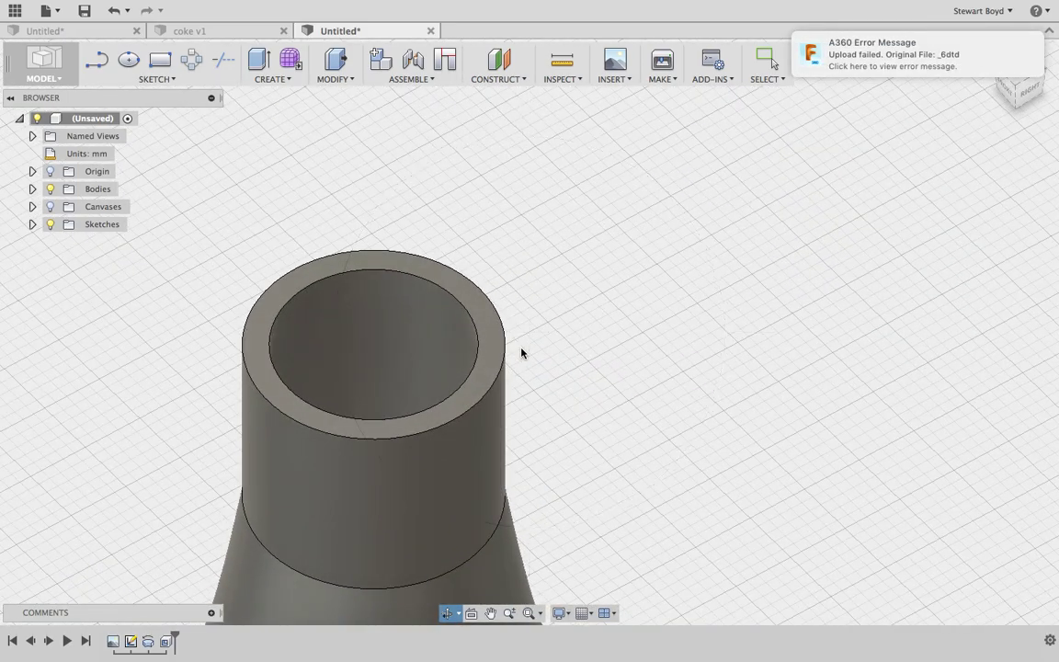
left_click(1032, 95)
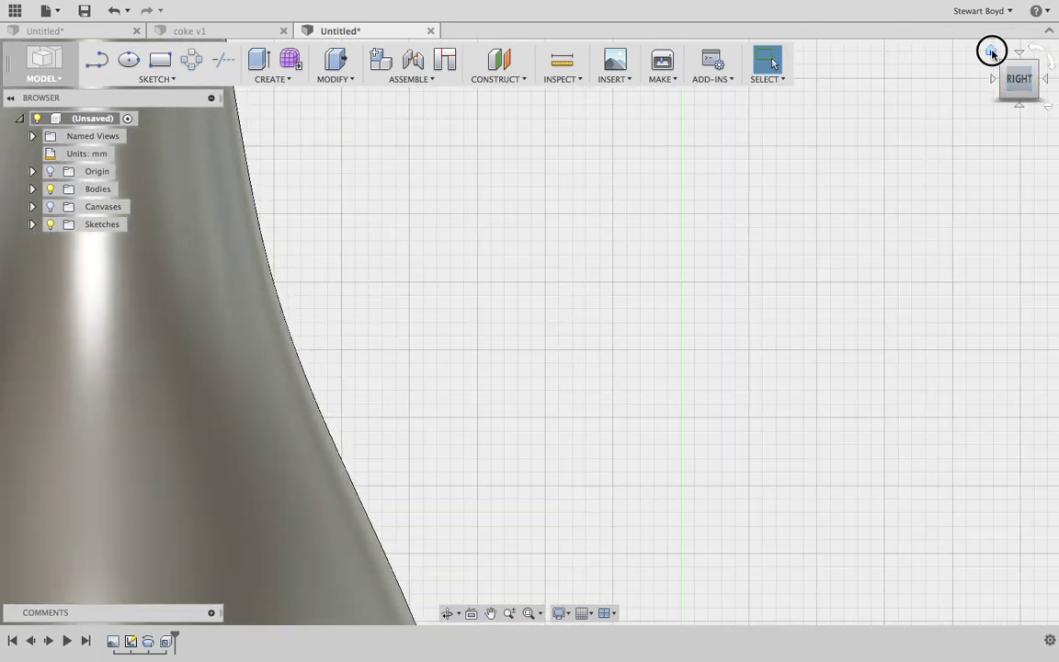
left_click(992, 52)
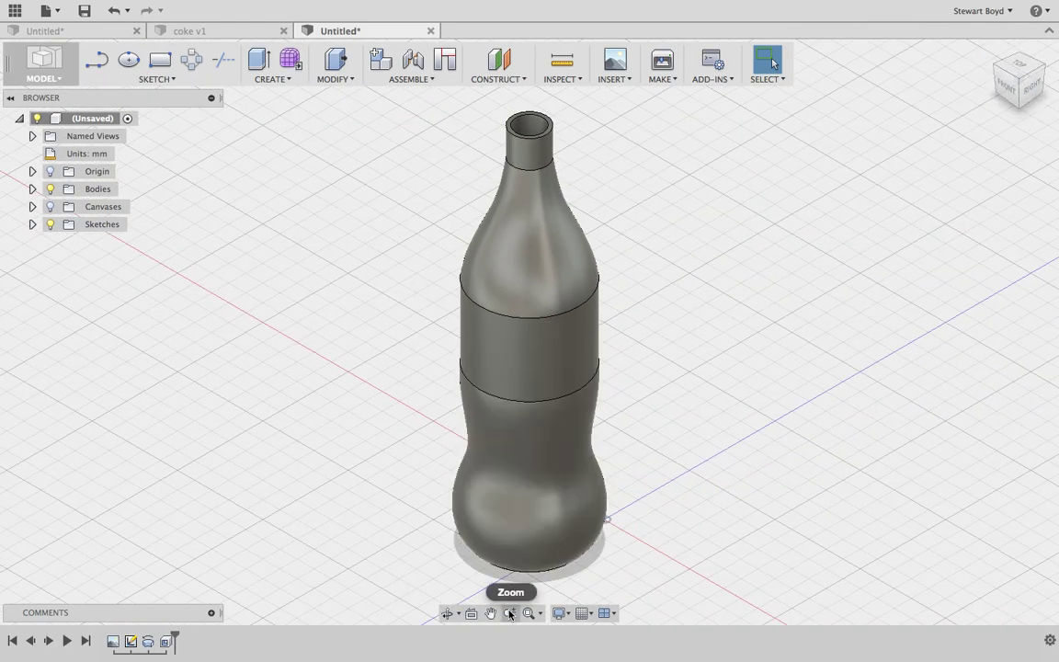
left_click(448, 613)
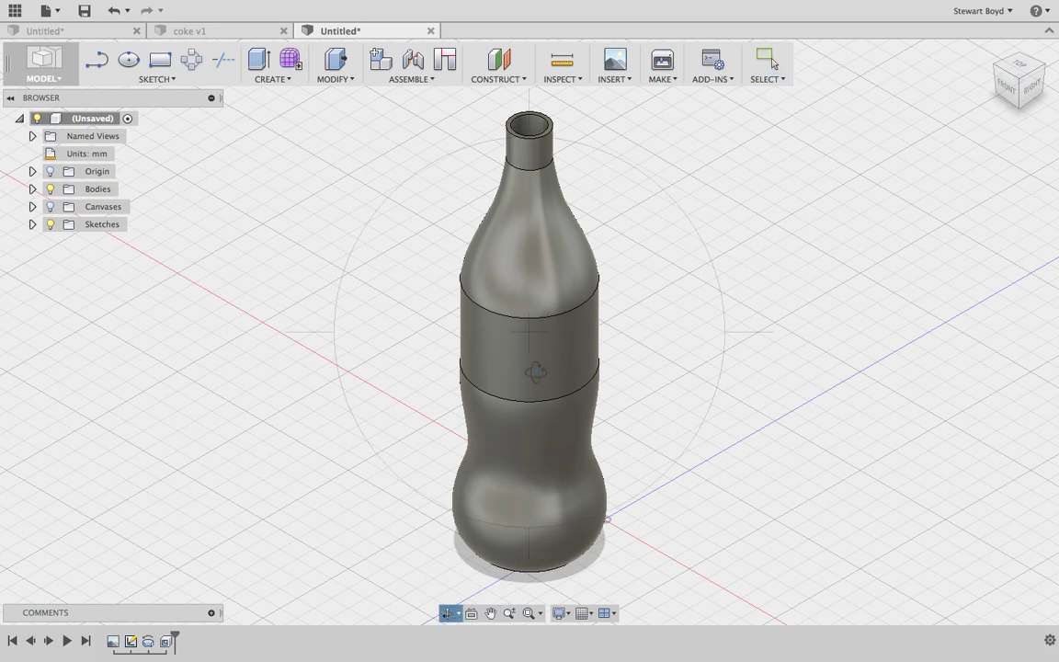
mouse_move(529, 333)
left_mouse_down()
mouse_move(530, 419)
mouse_move(540, 317)
mouse_move(538, 333)
left_mouse_up()
key("Escape")
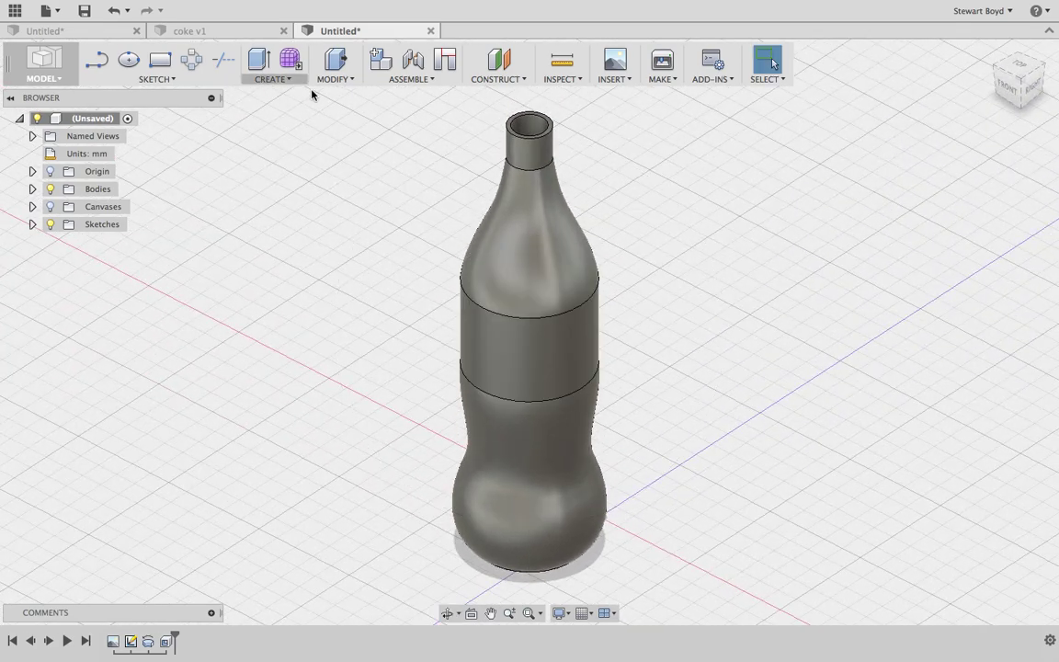
- Add a modeled, full-length, right-hand ISO Metric M10x1.5 thread, class 6g, to the outer face of the bottle's neck
left_click(274, 80)
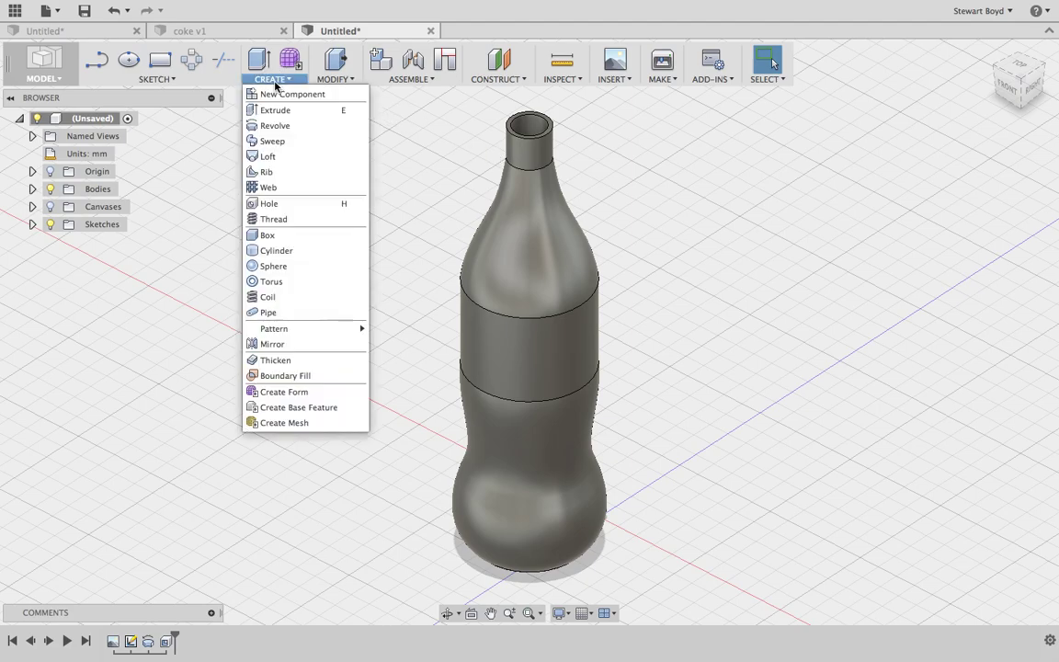
left_click(275, 221)
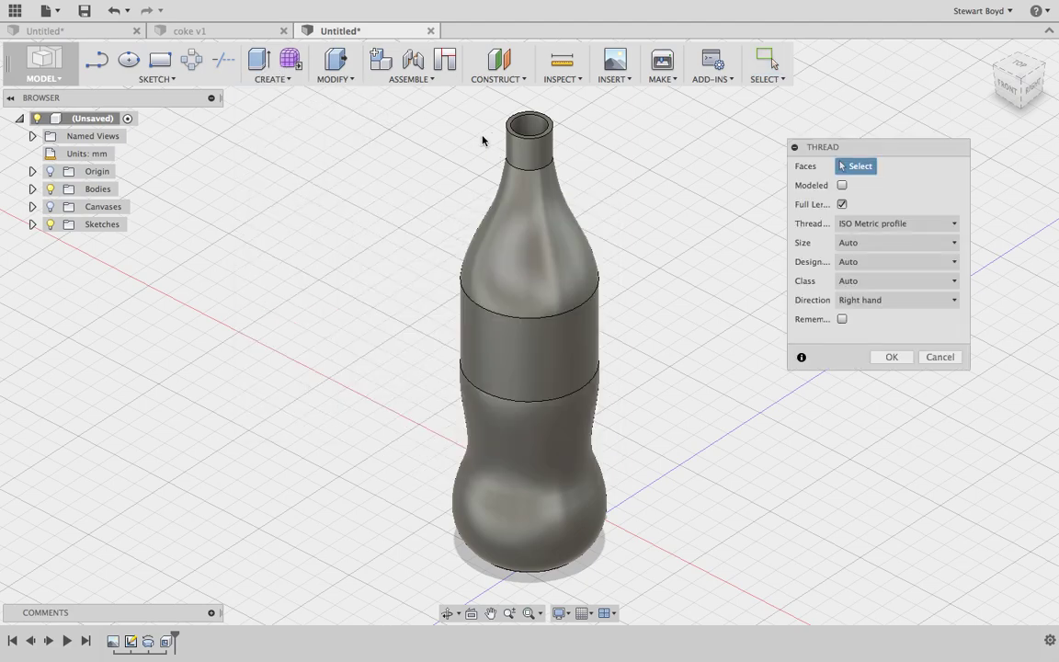
left_click(540, 162)
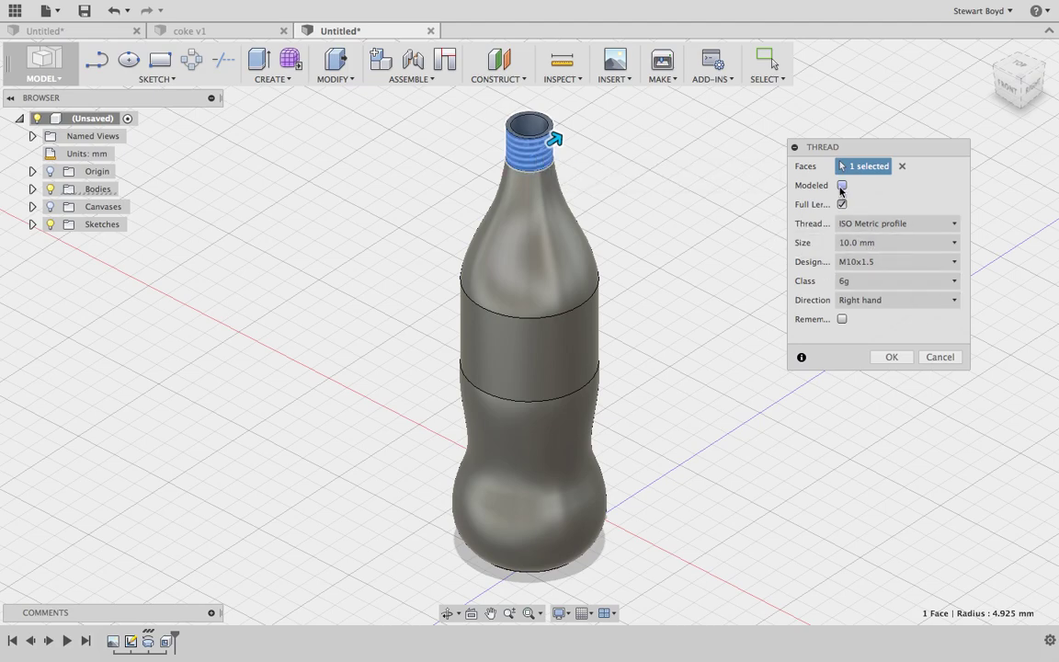
left_click(842, 186)
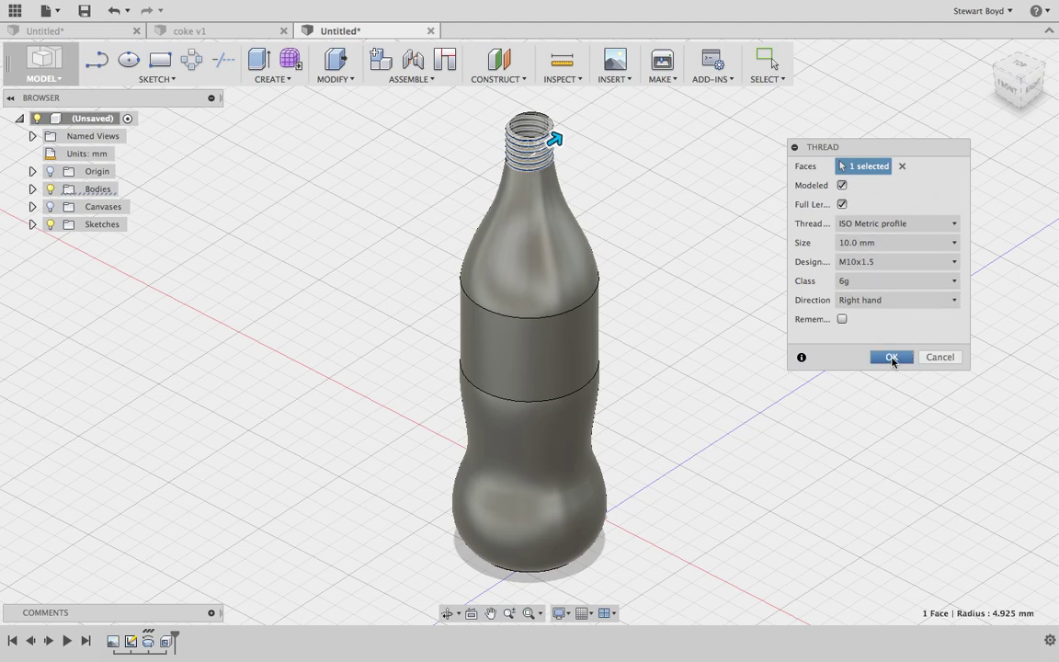
left_click(892, 359)
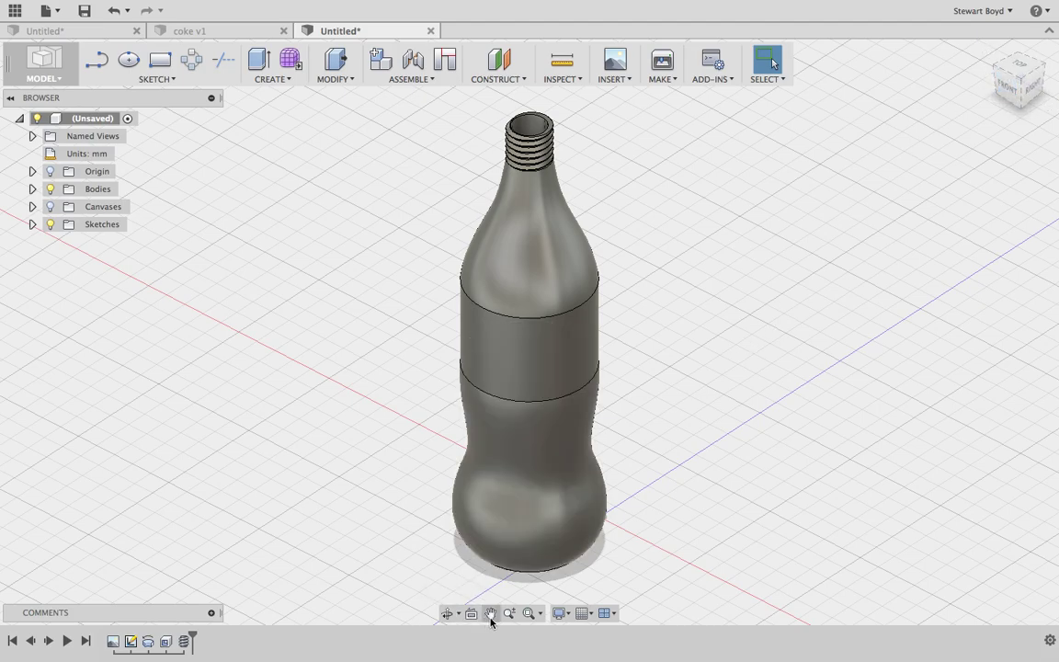
- Examine the threaded bottle from the front at different positions and zoom levels, and return to the home view
left_click(1009, 91)
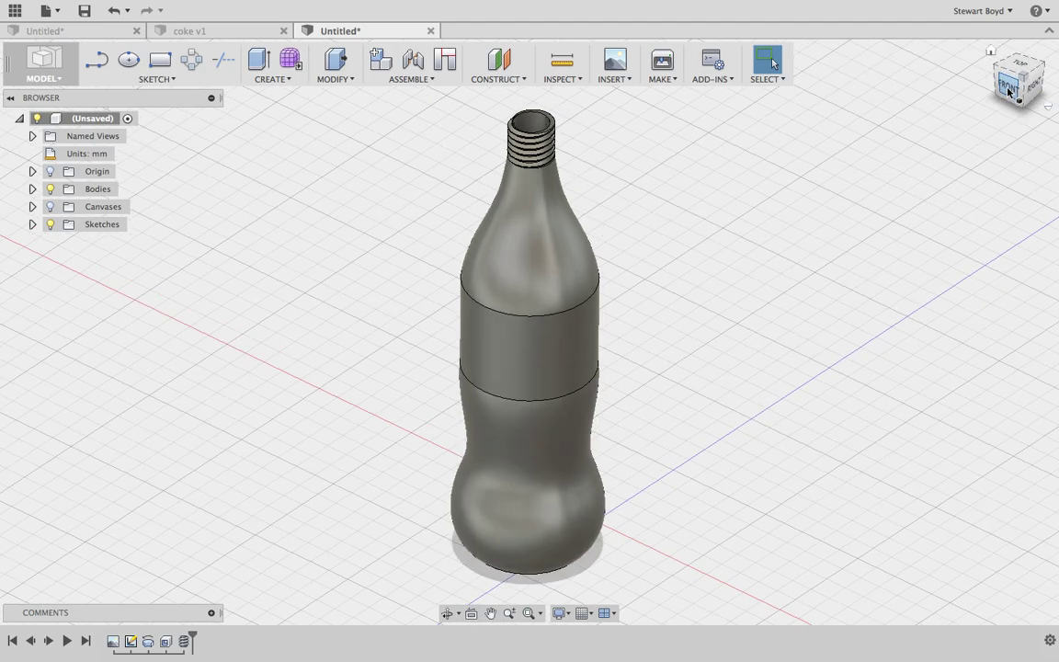
left_click(490, 613)
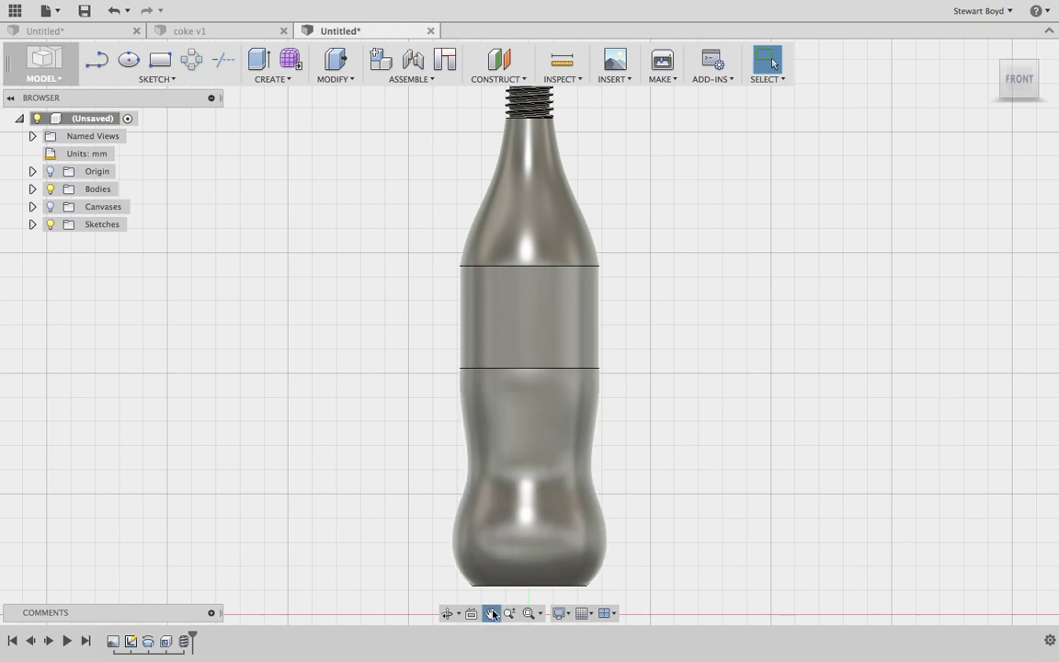
left_click_drag(551, 338, 553, 407)
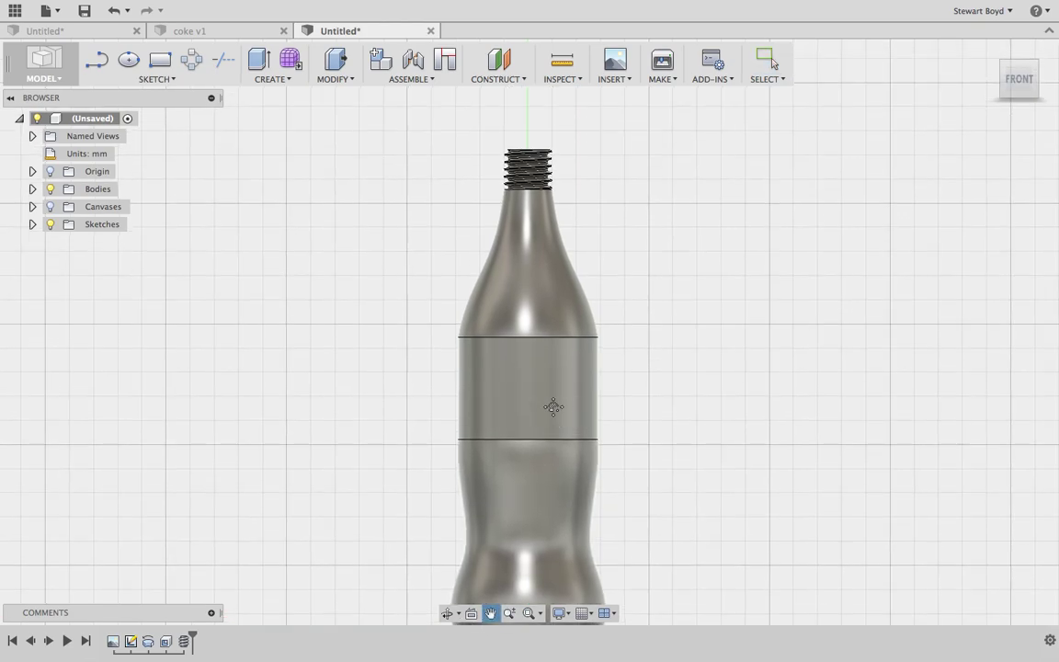
left_click_drag(543, 208, 548, 355)
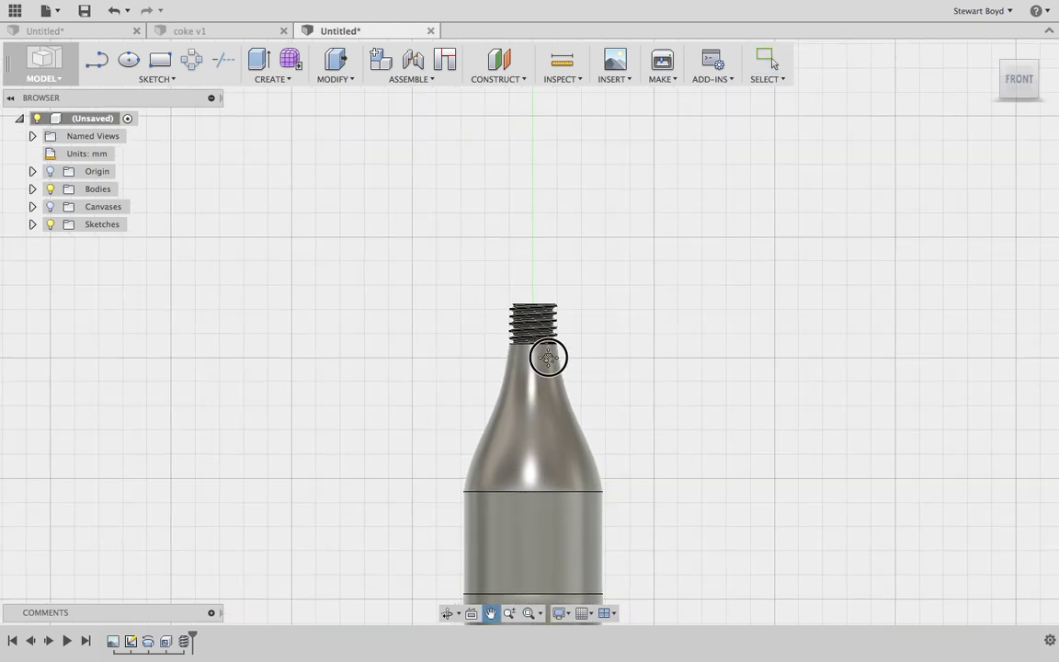
left_click(508, 613)
left_click_drag(541, 433, 539, 385)
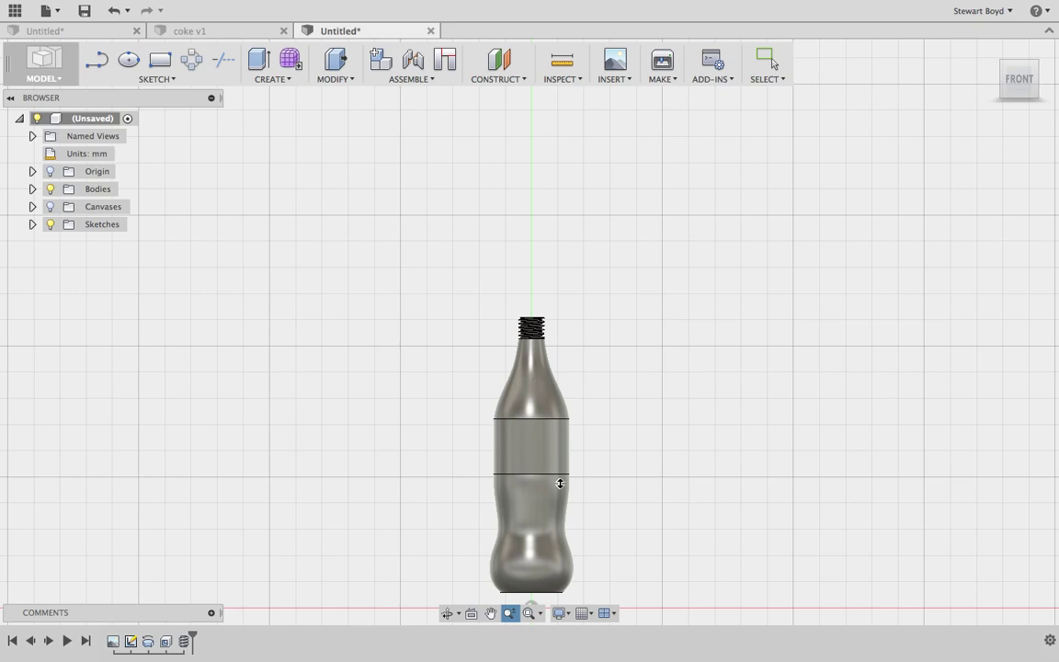
left_click(992, 53)
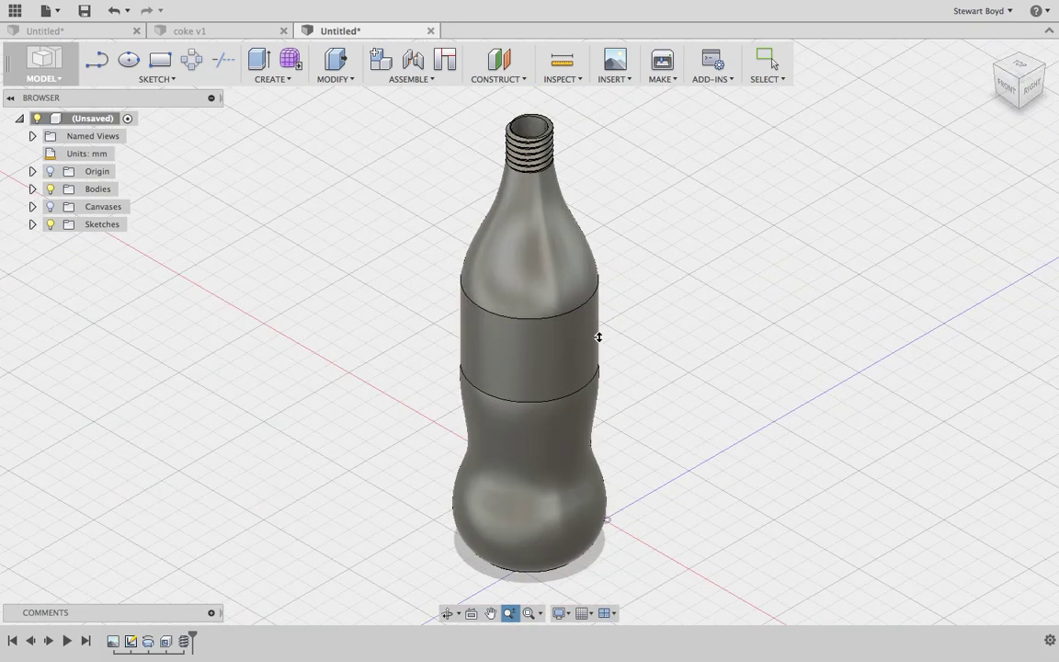
- Switch to the Render workspace and apply the transparent plastic Acrylic (Clear) appearance to the bottle body
left_click(41, 64)
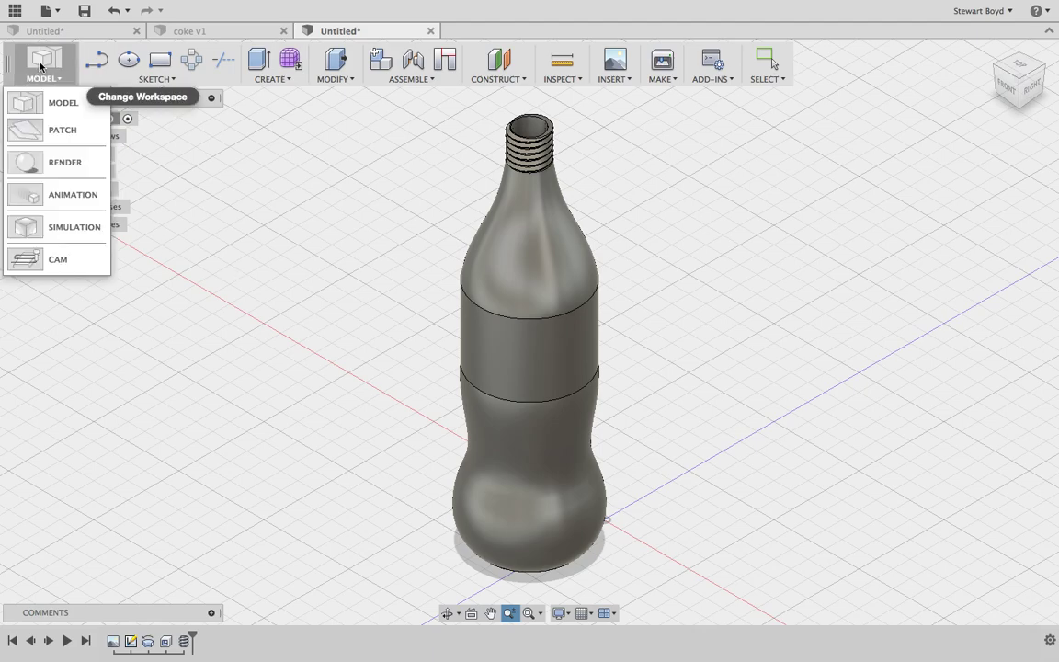
left_click(29, 164)
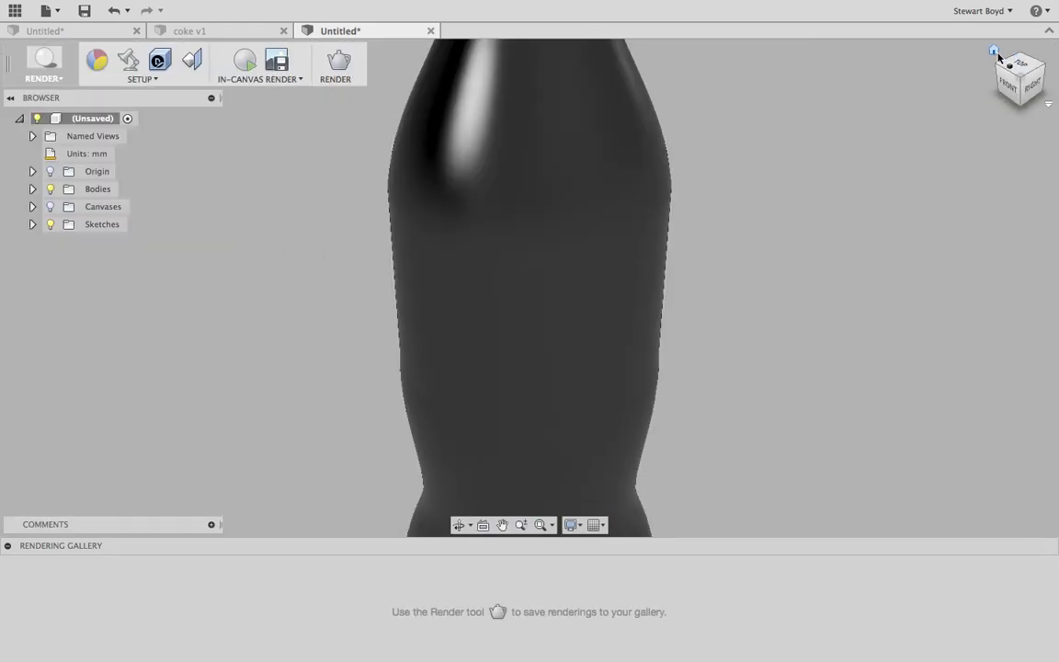
left_click(993, 52)
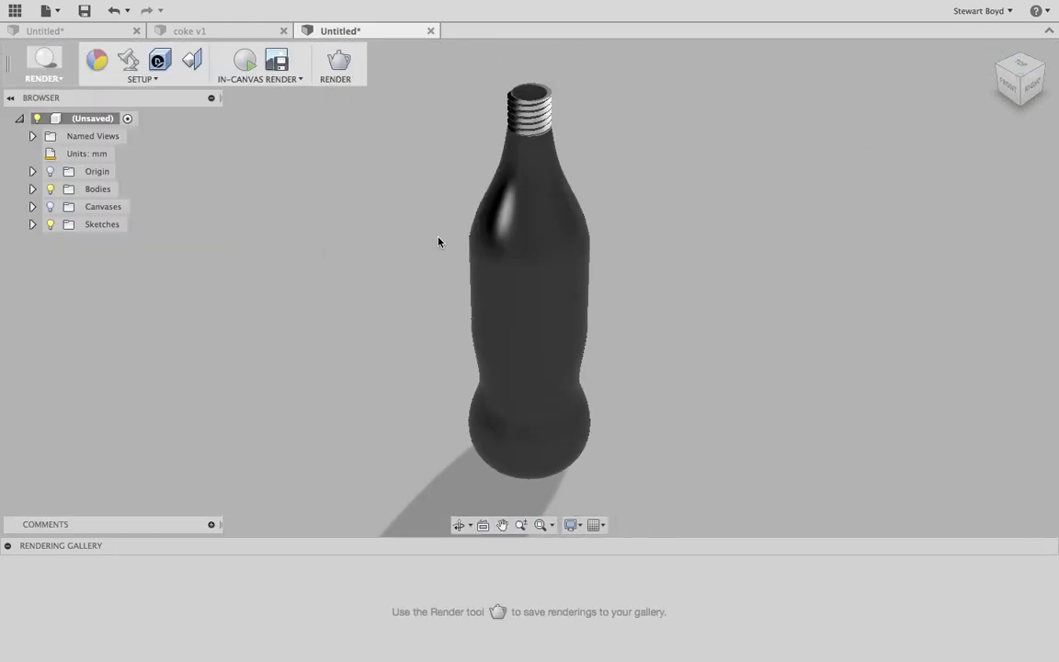
left_click(97, 60)
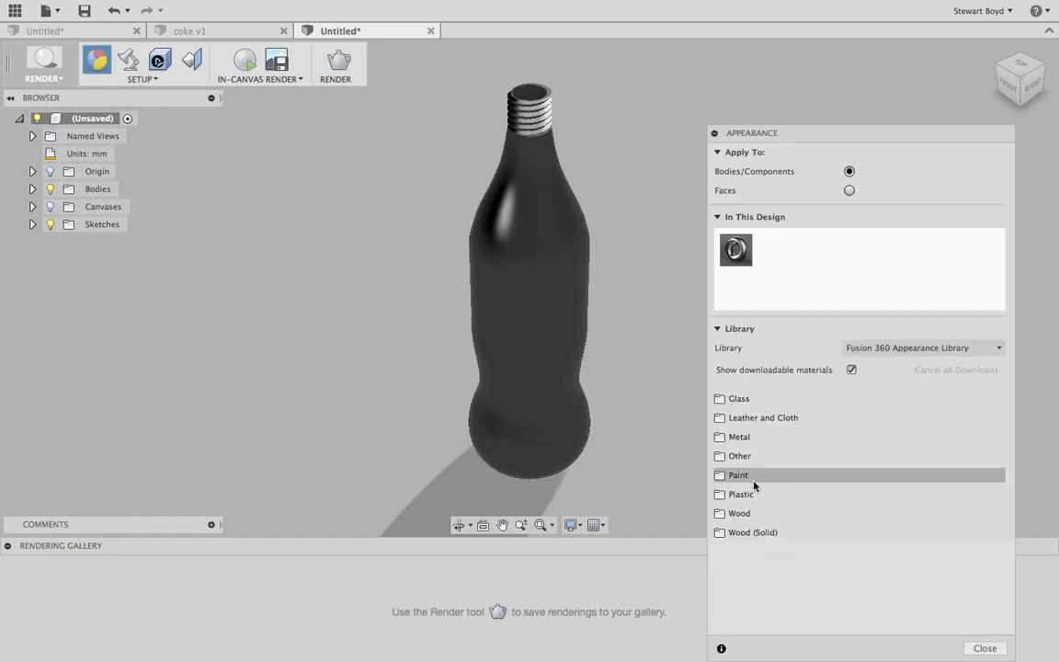
left_click(726, 495)
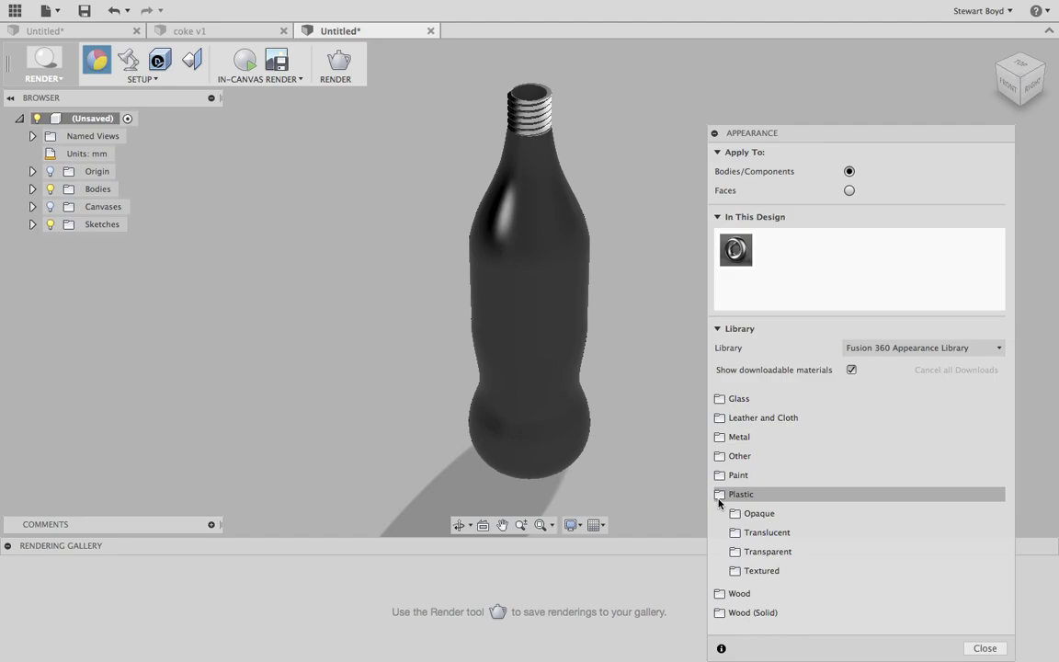
left_click(735, 553)
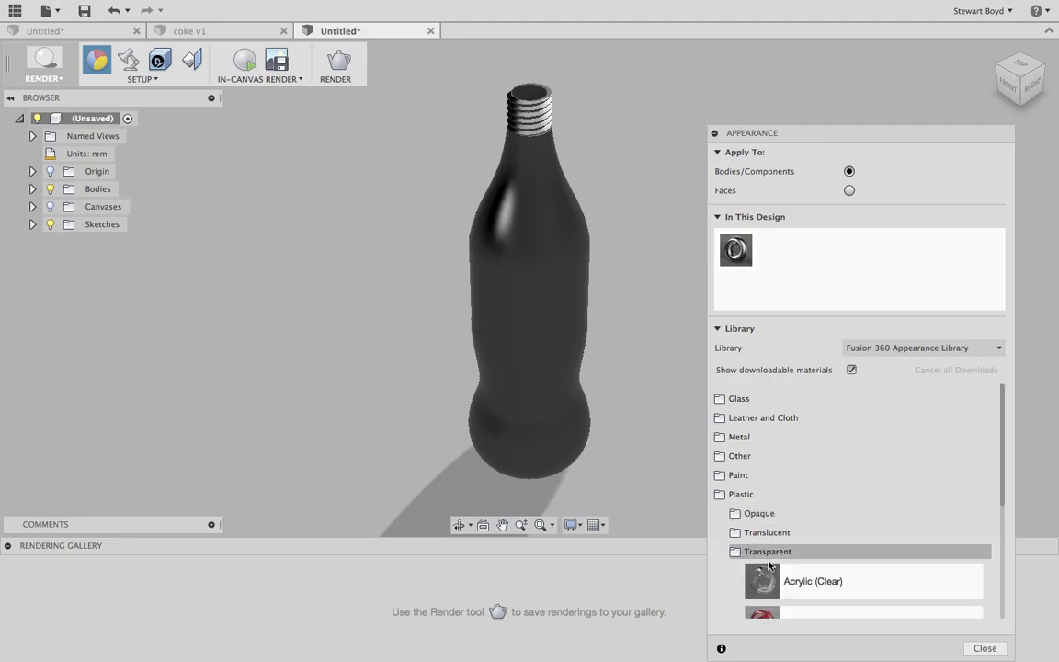
left_click_drag(810, 586, 554, 394)
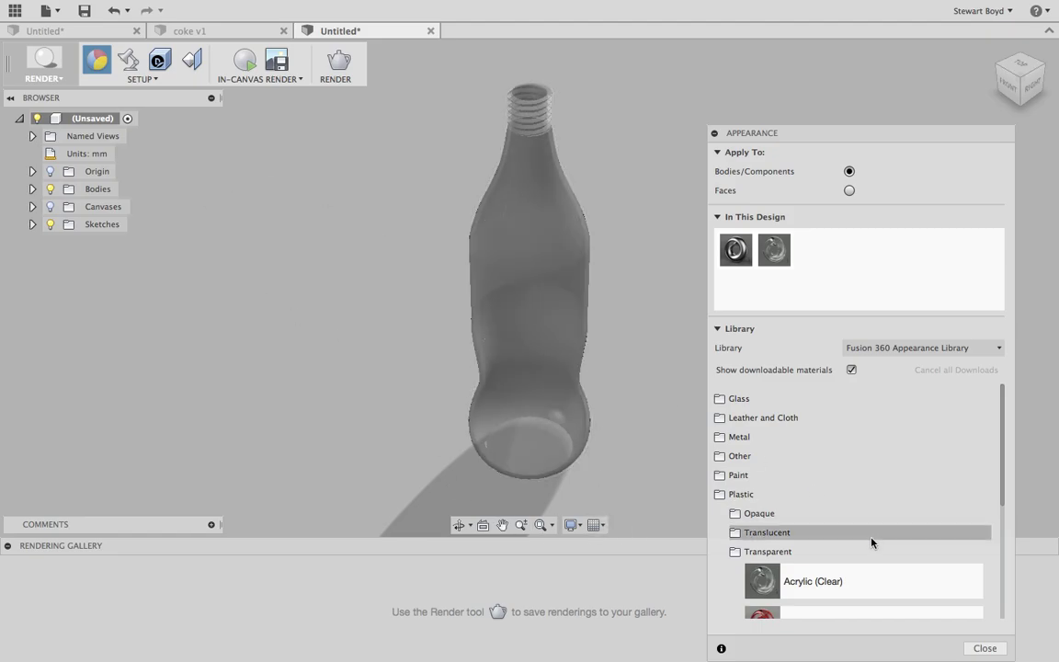
left_click(985, 649)
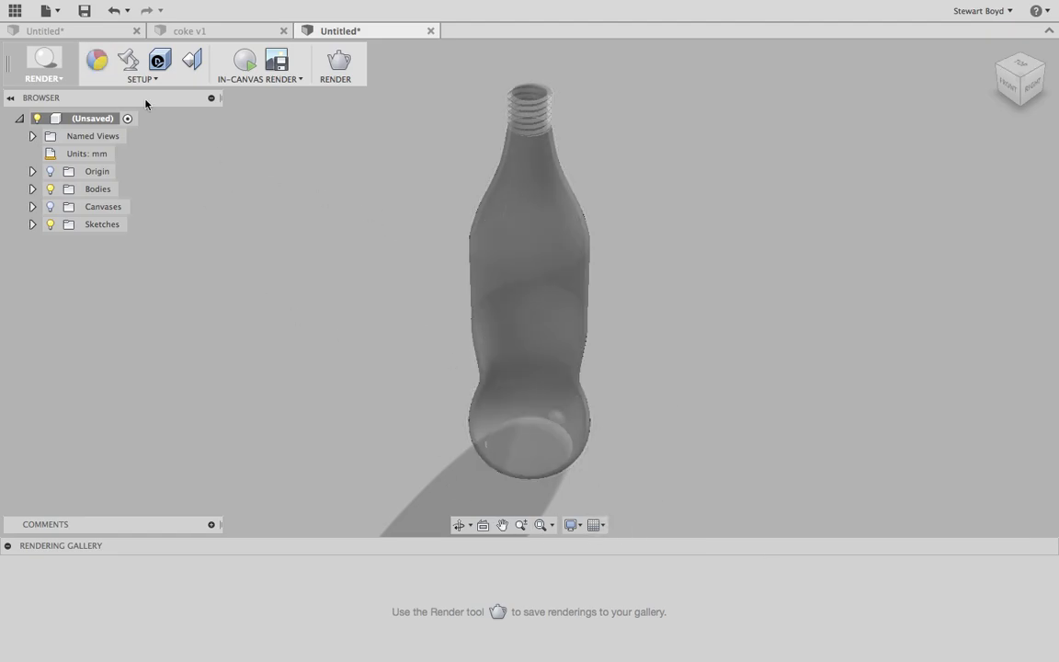
- Set the render scene's background to Environment, enable ground reflections, and look through the environment library
left_click(128, 59)
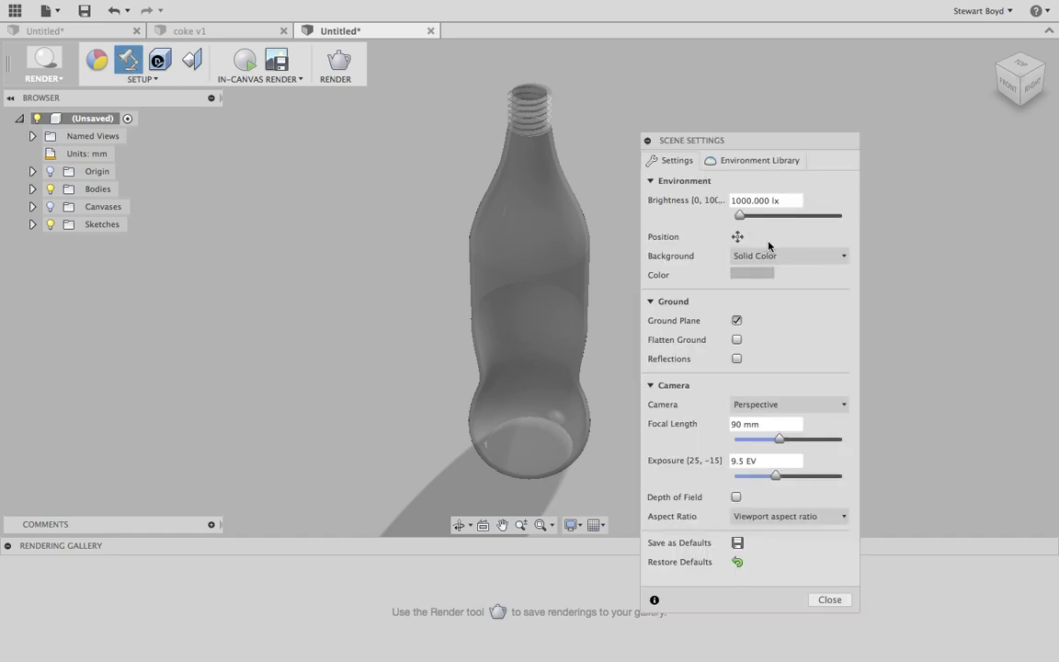
left_click(841, 256)
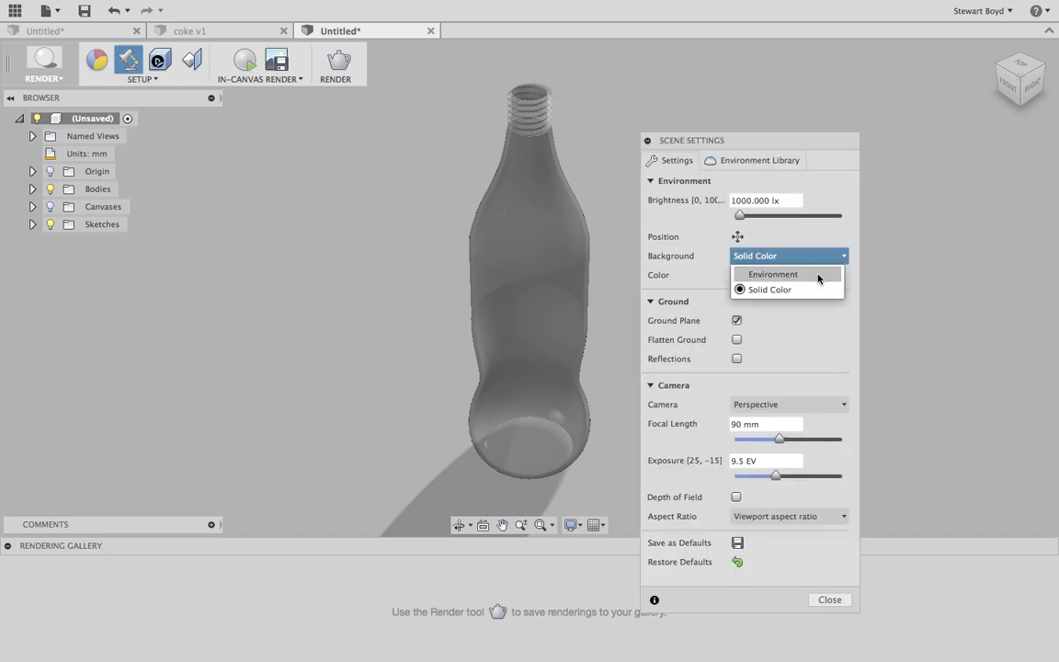
left_click(819, 277)
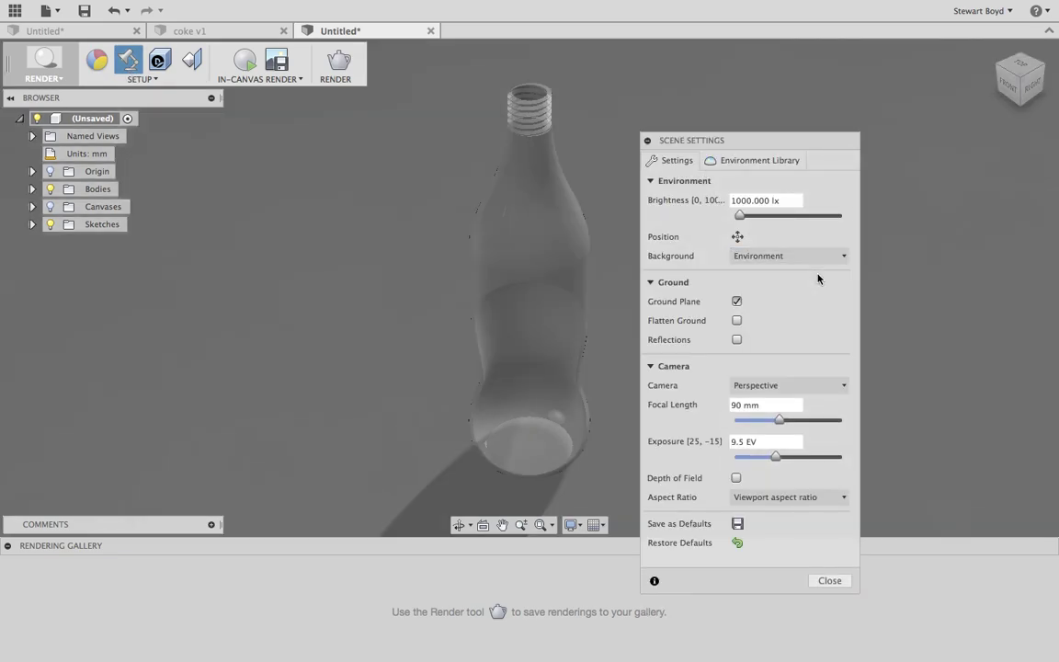
left_click(736, 339)
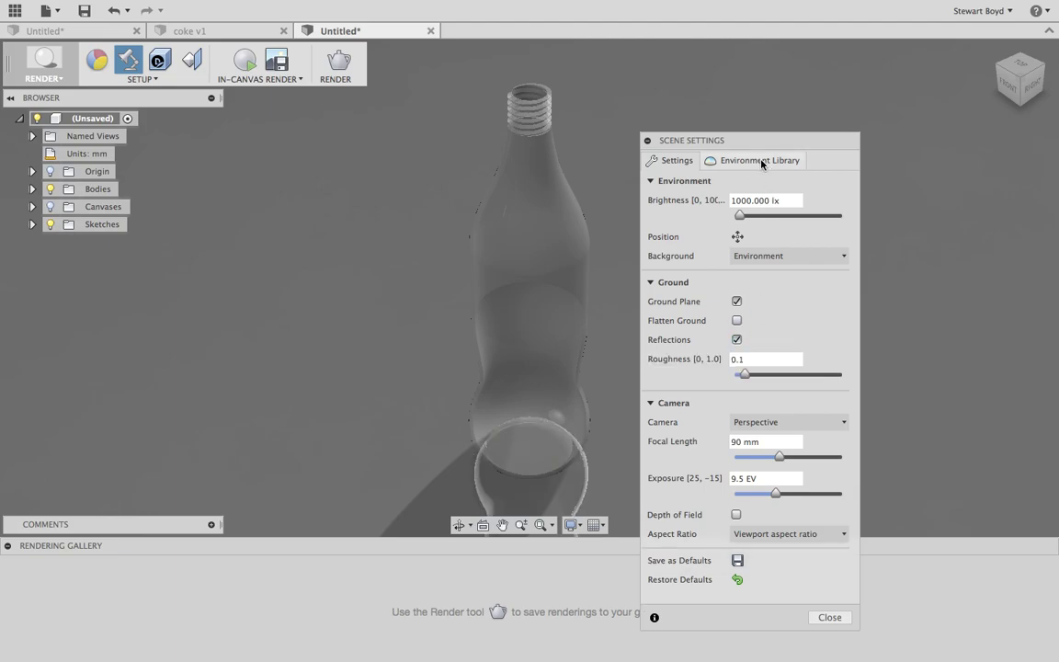
left_click(760, 161)
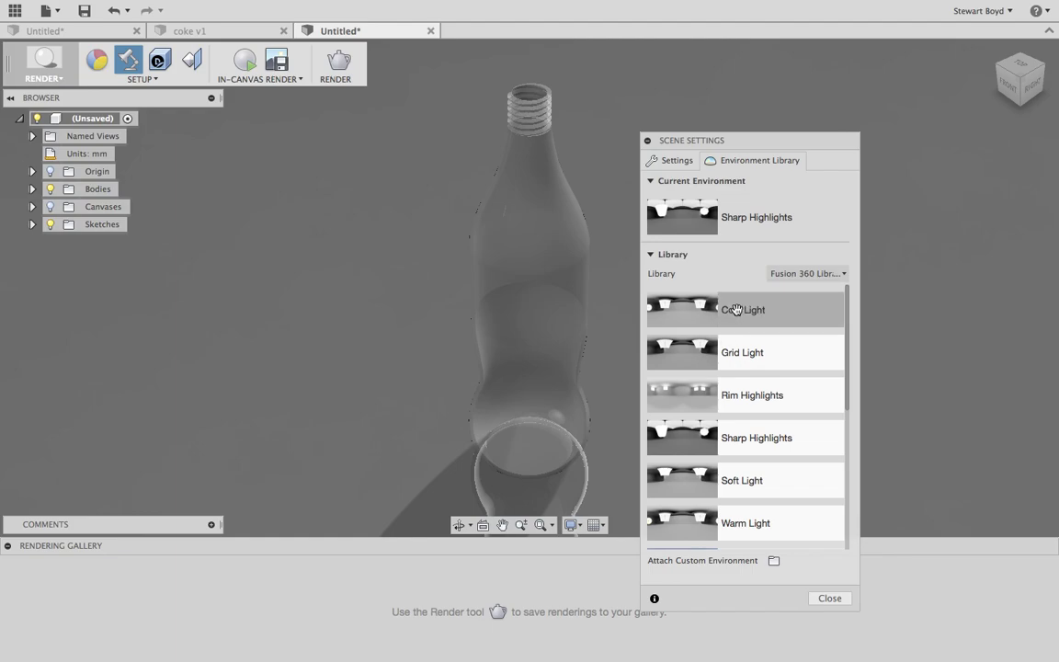
left_click(667, 163)
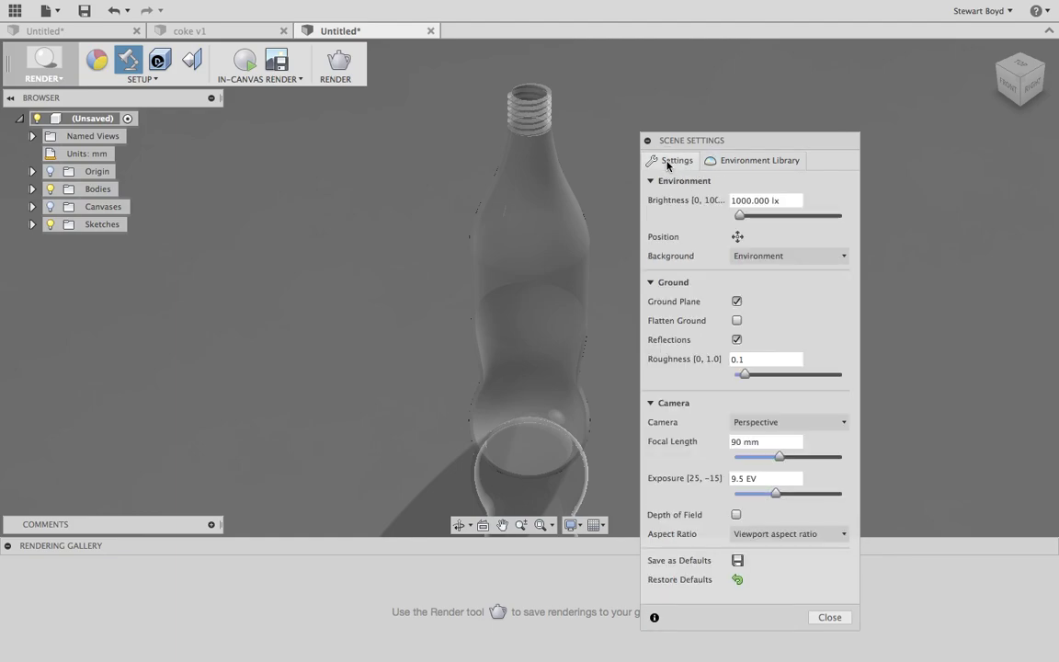
- Start an in-canvas render of the clear bottle at Normal quality and close the render and scene settings
left_click(251, 69)
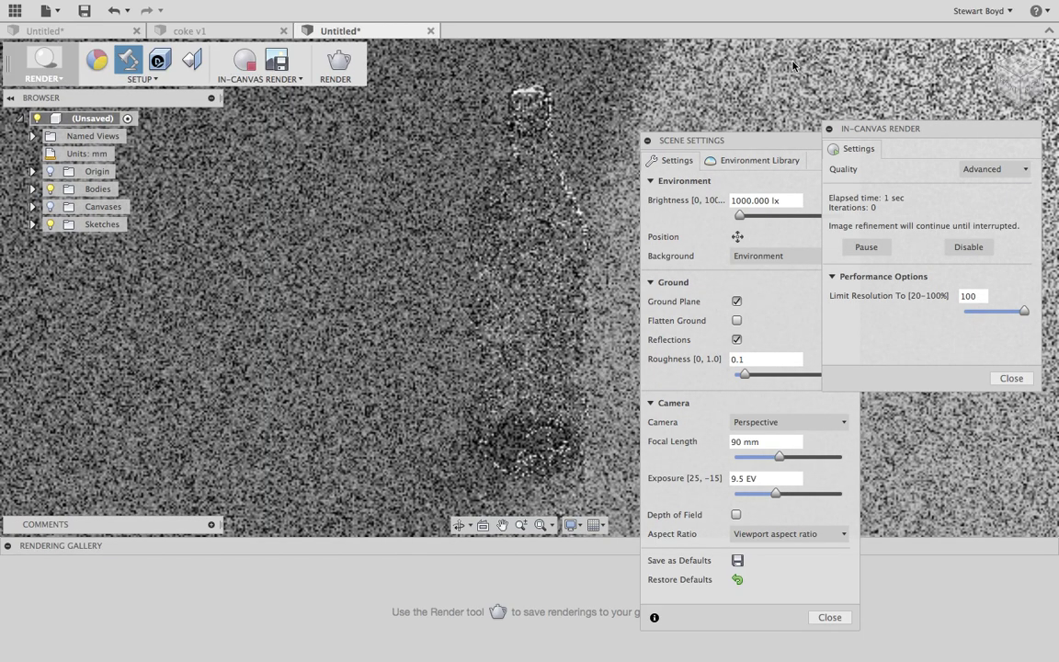
left_click(995, 169)
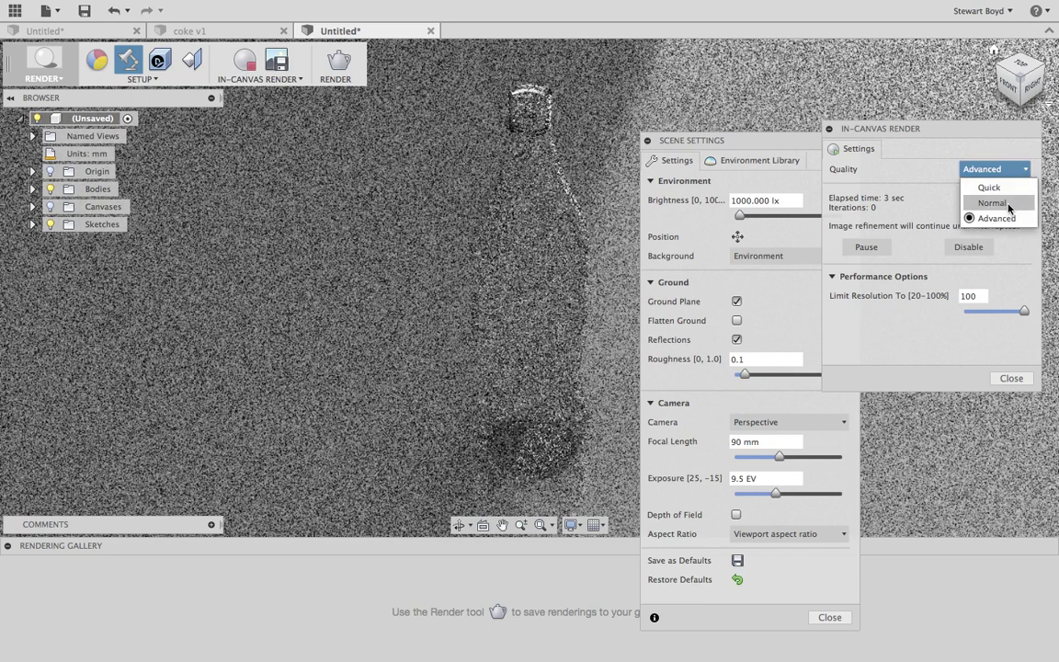
left_click(1009, 206)
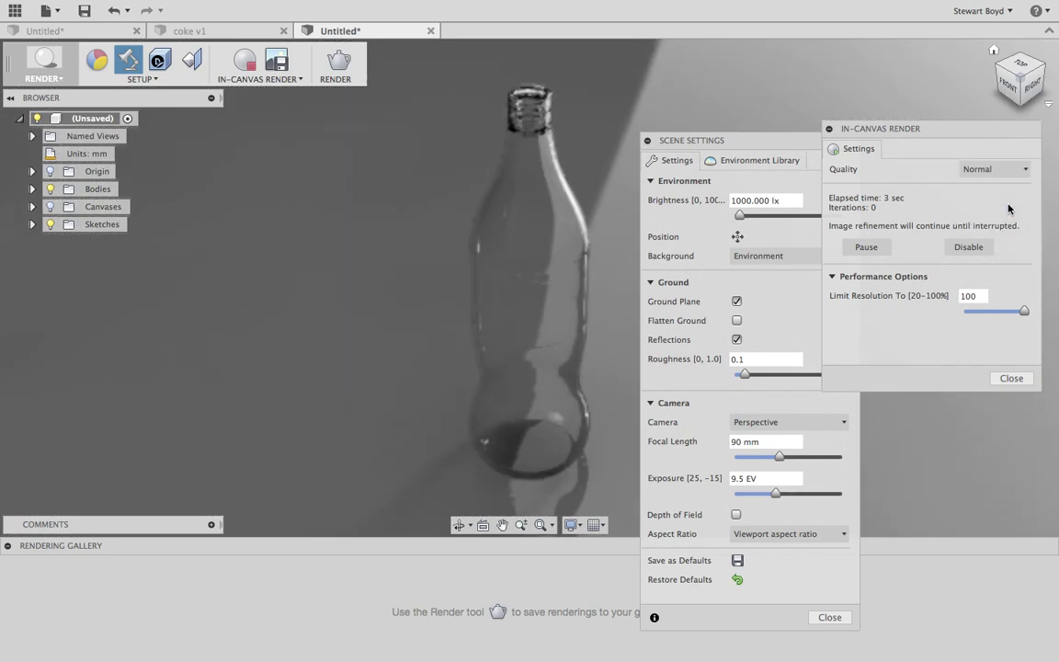
left_click(1011, 378)
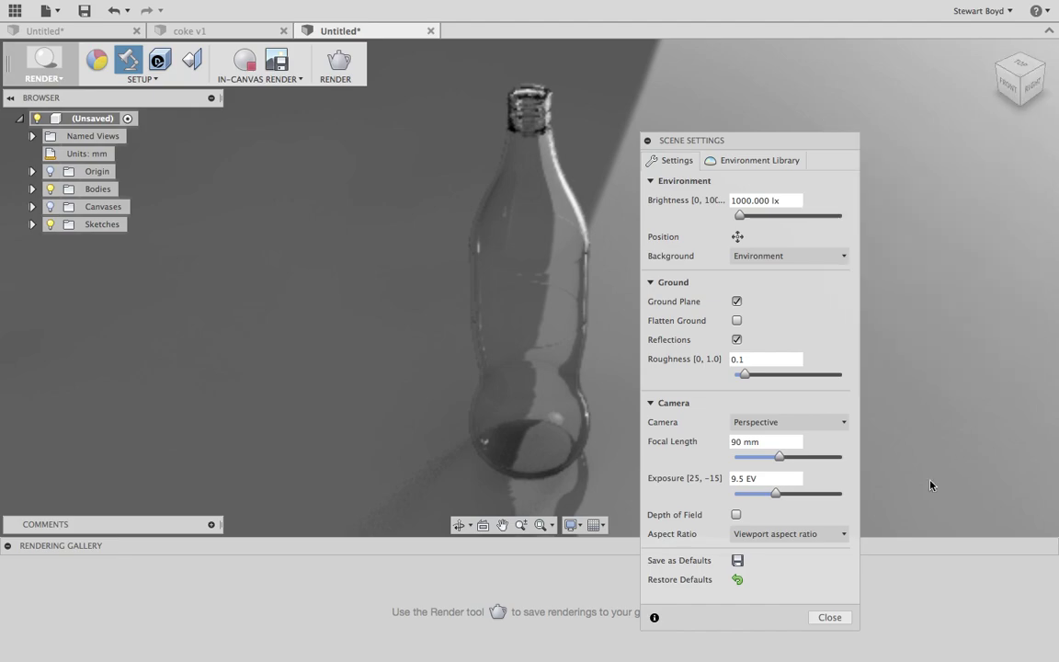
left_click(828, 618)
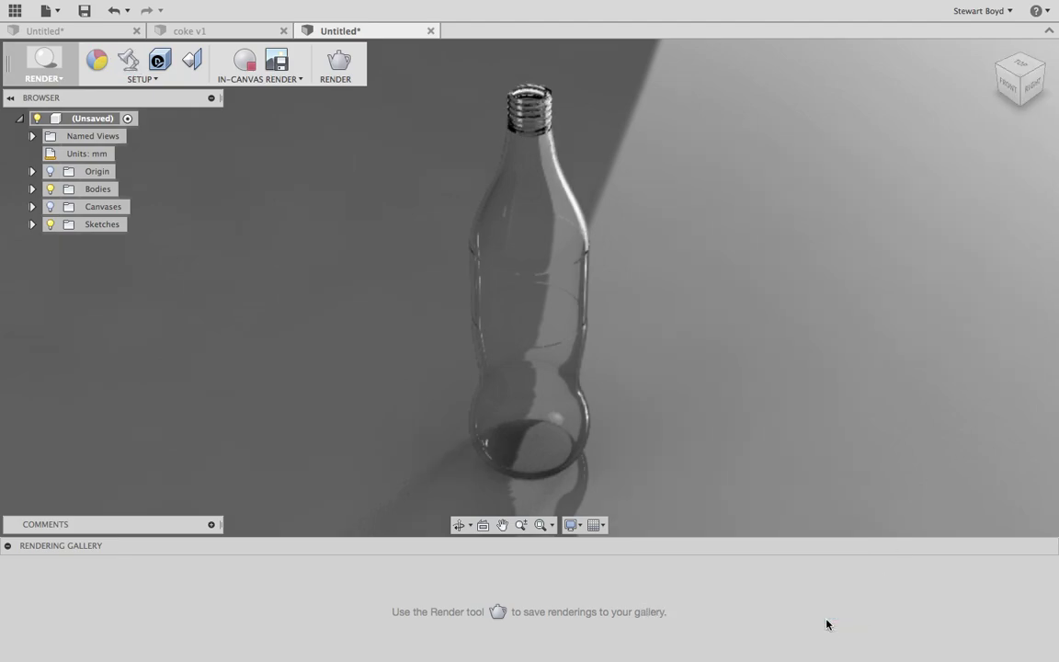
- Return to the Model workspace and place coke-logo-19.png as a decal on the bottle's cylindrical middle band
left_click(40, 62)
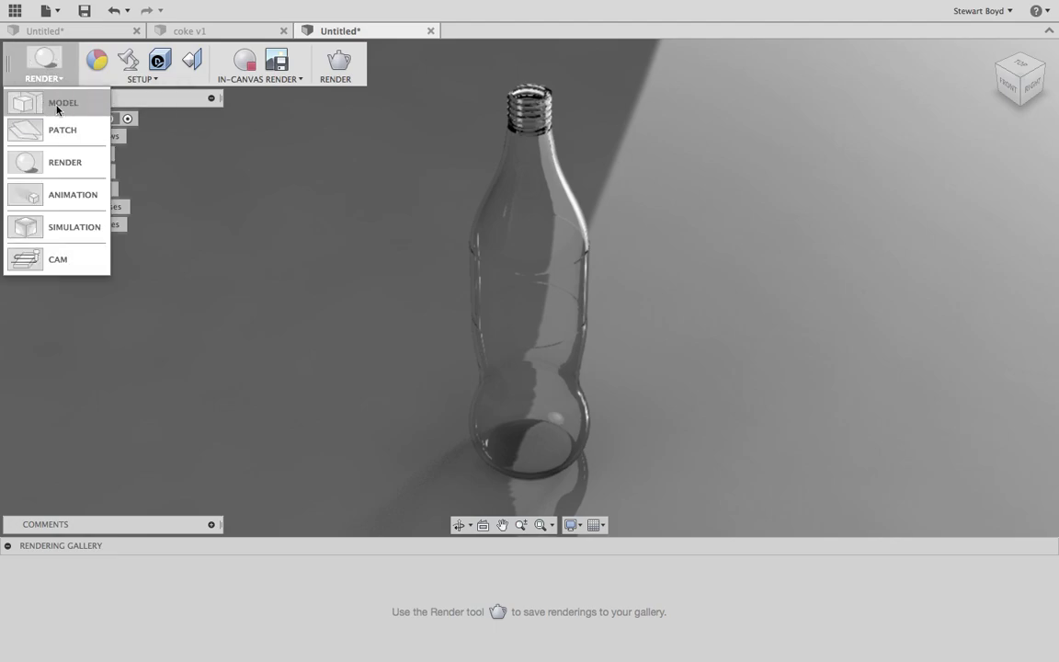
left_click(56, 104)
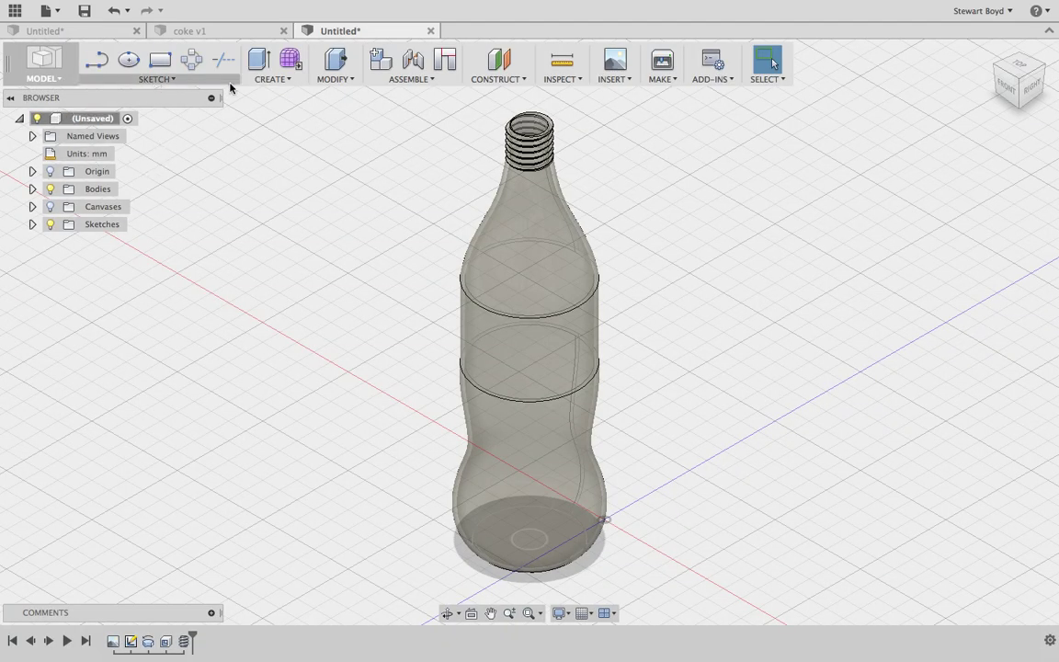
left_click(616, 80)
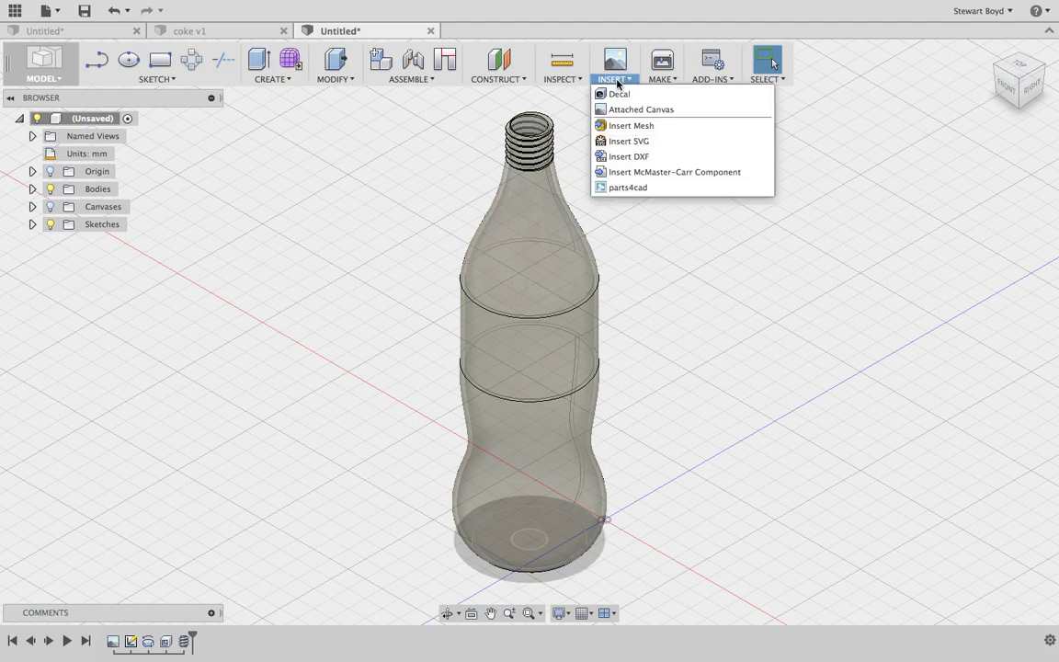
left_click(619, 96)
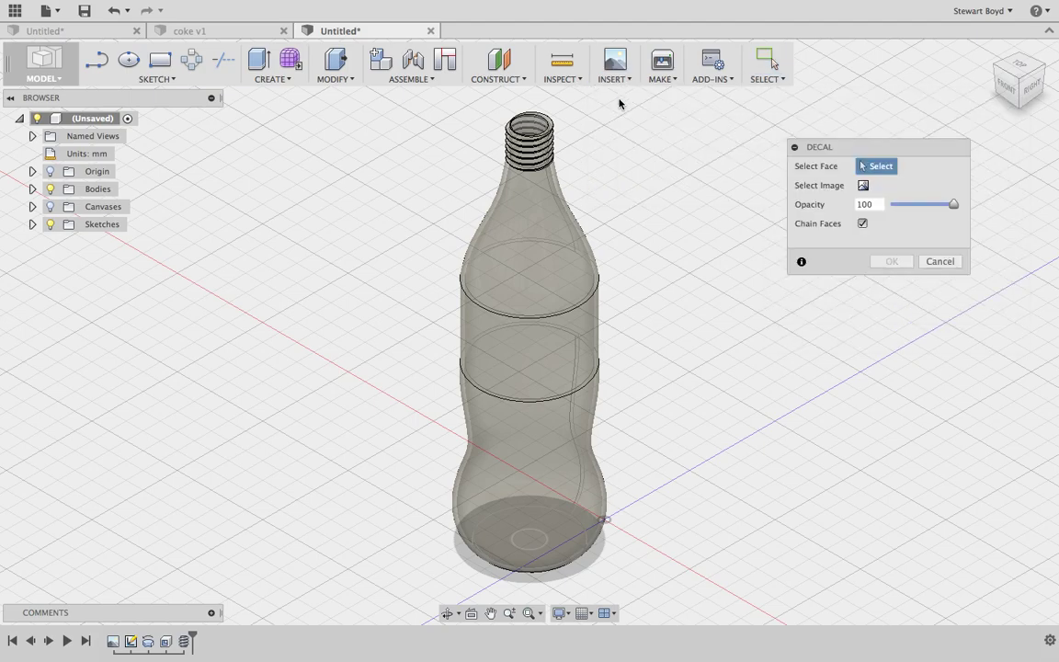
left_click(549, 362)
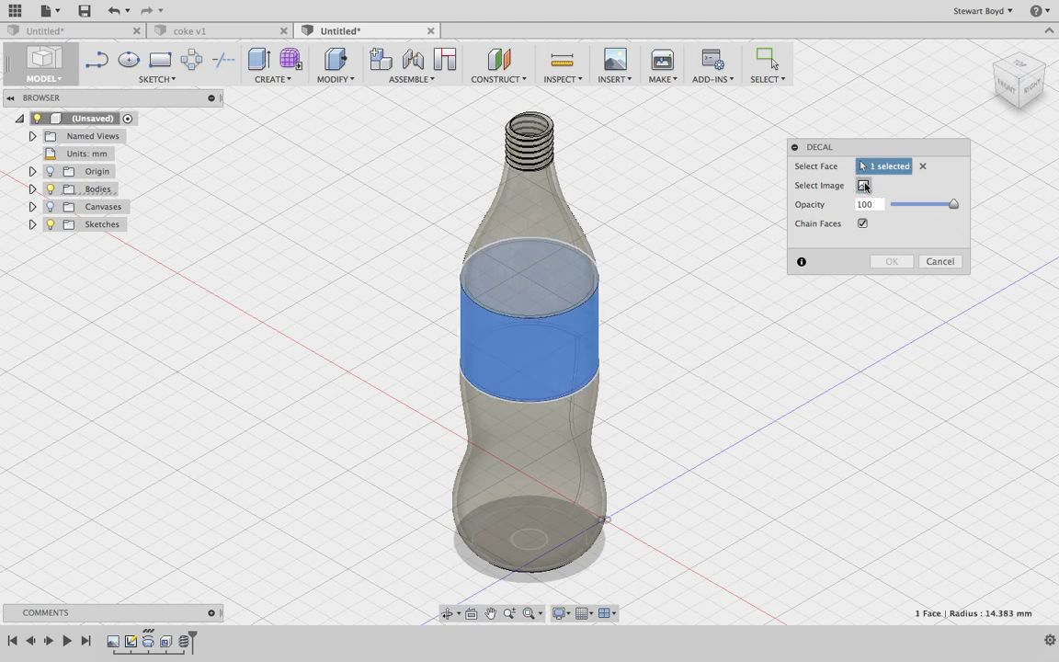
left_click(865, 186)
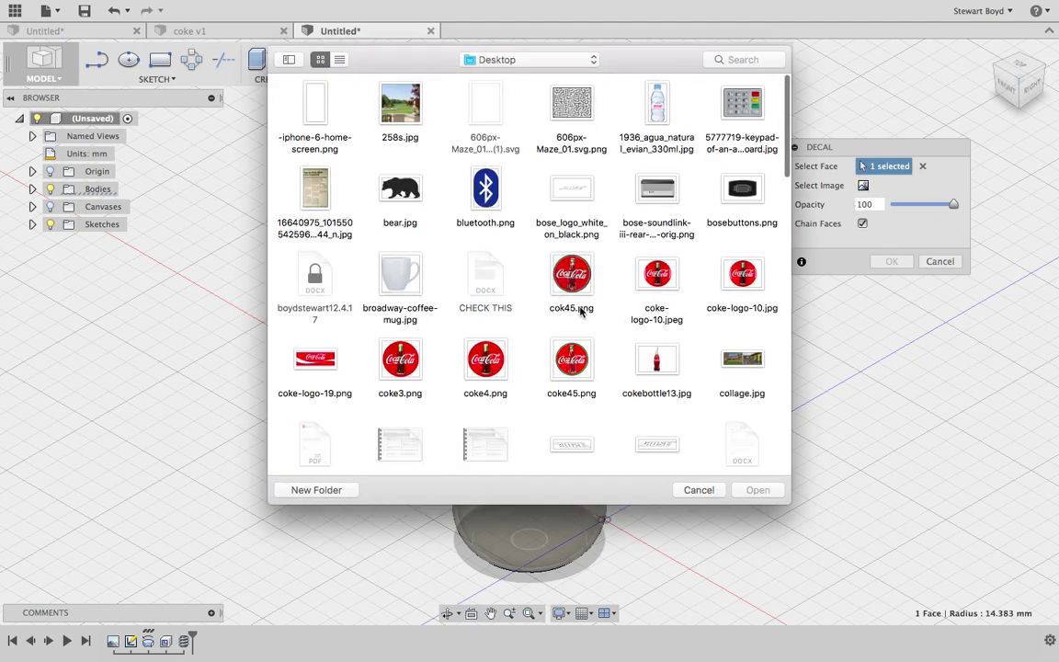
left_click(314, 377)
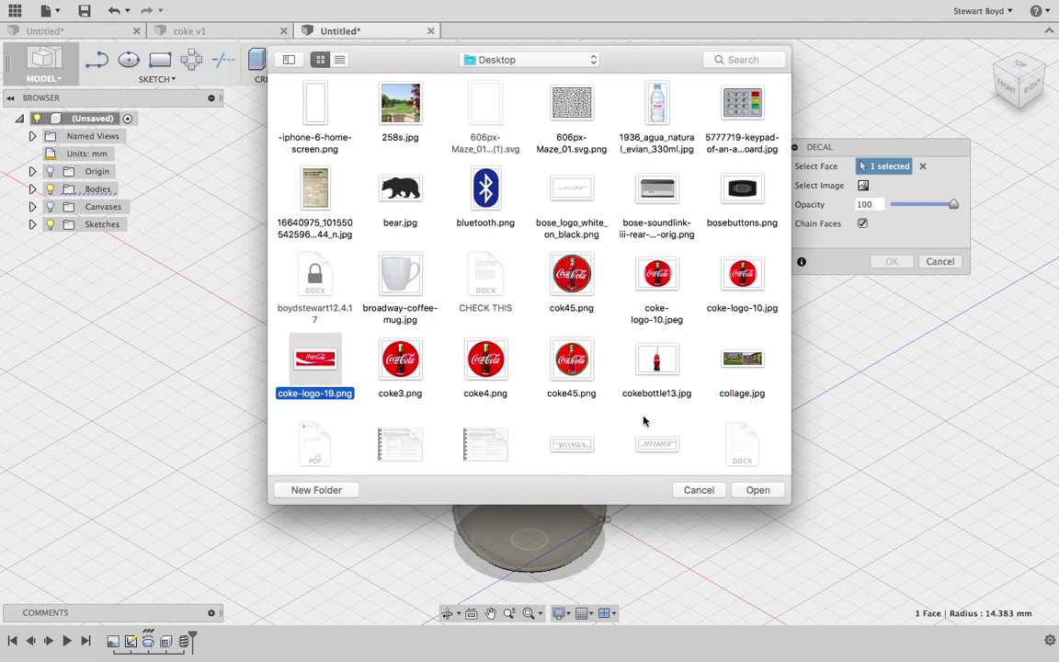
left_click(756, 491)
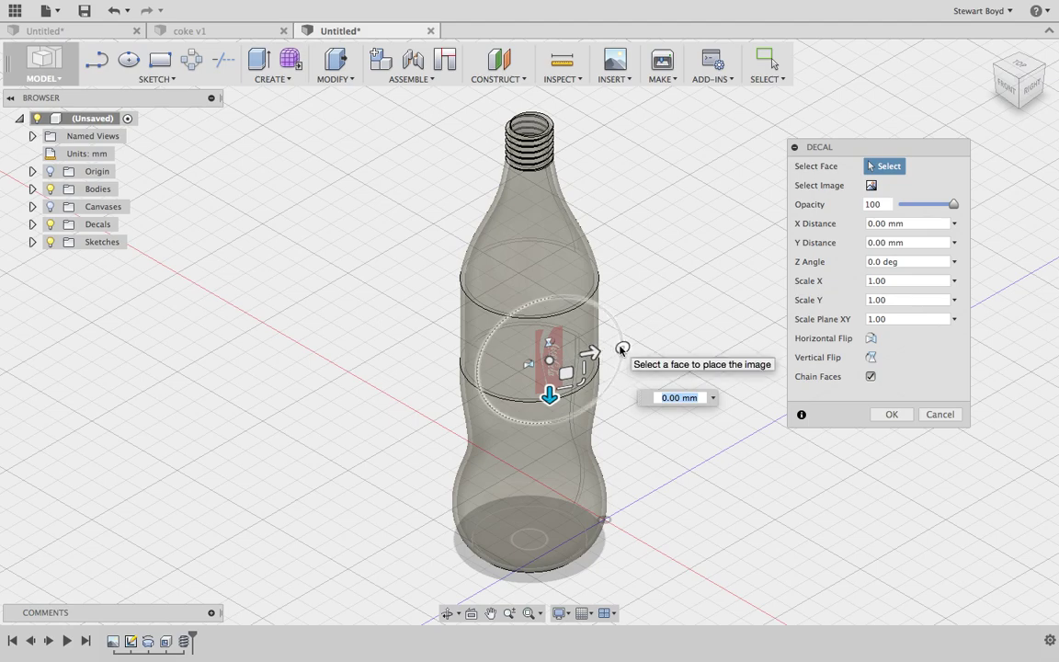
- Rotate the logo decal 90 degrees to read horizontally and scale it uniformly to about 3.5 to cover the label band
left_click_drag(622, 348, 549, 326)
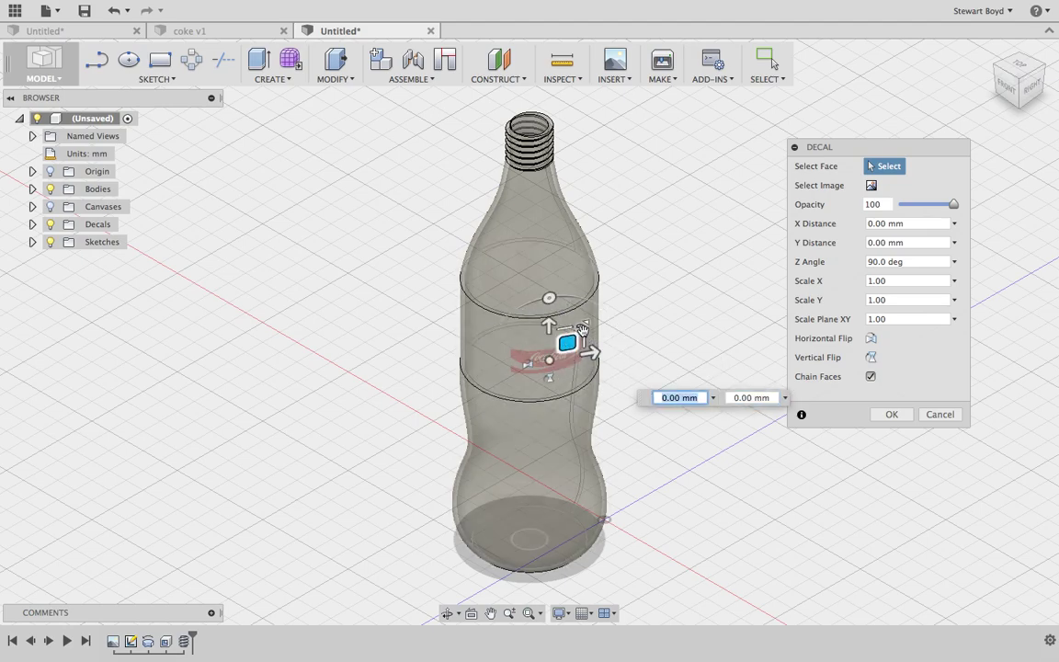
left_click_drag(585, 327, 674, 186)
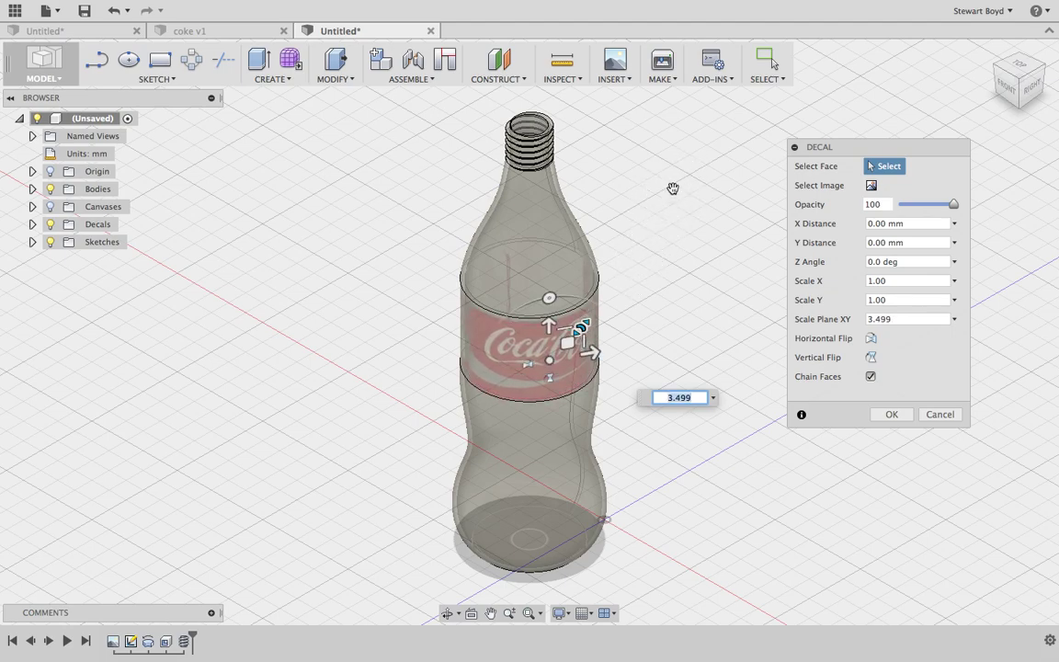
left_click(892, 414)
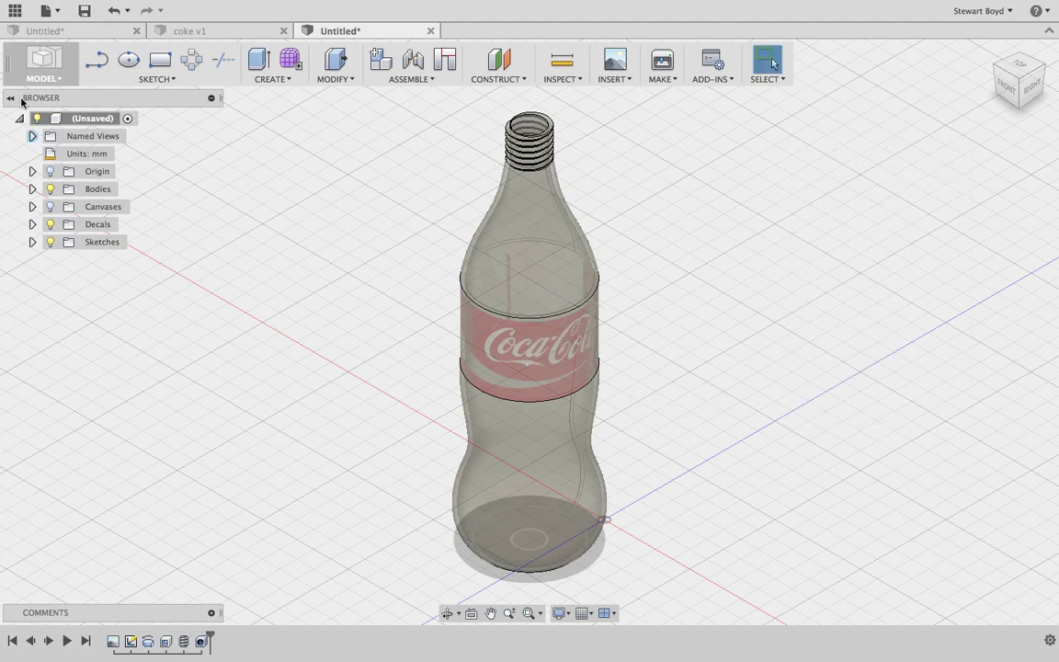
- Switch the labelled bottle back to the Render workspace
left_click(46, 69)
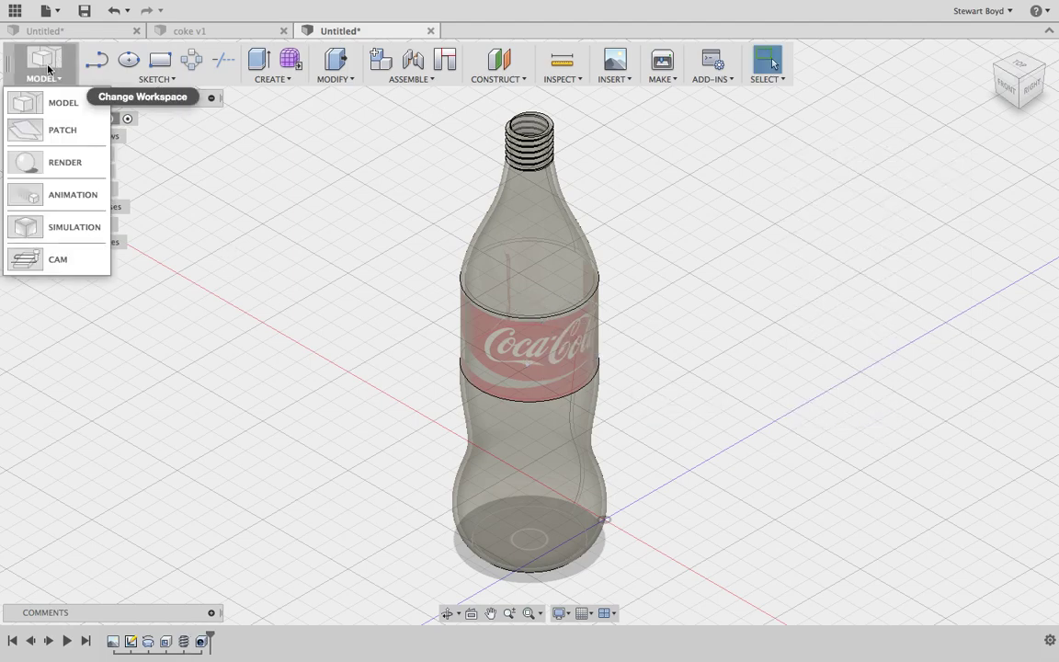
left_click(58, 164)
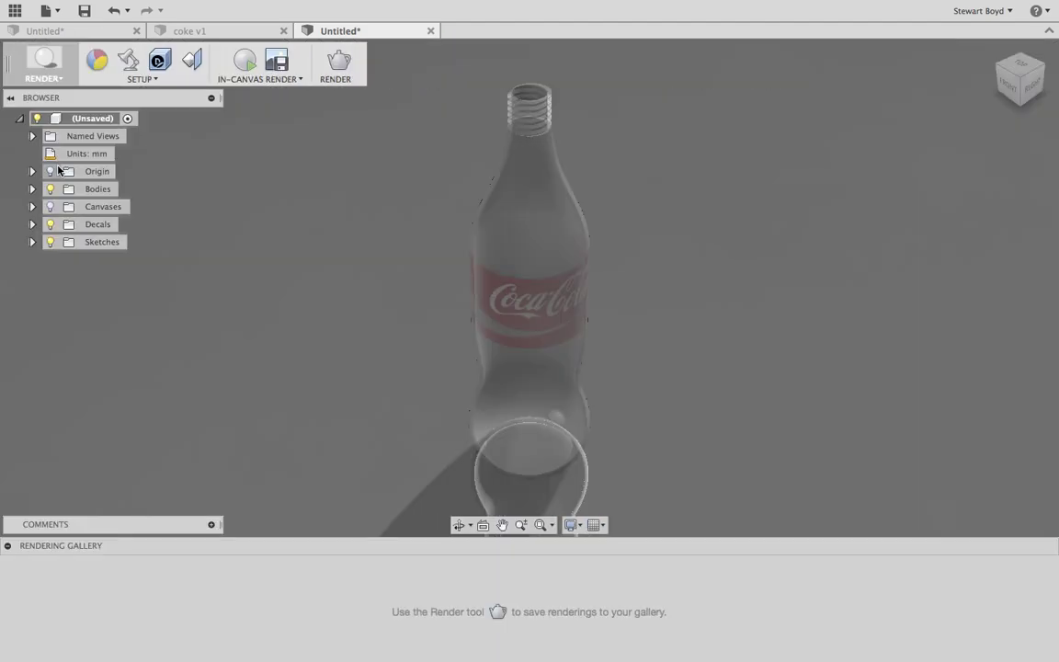